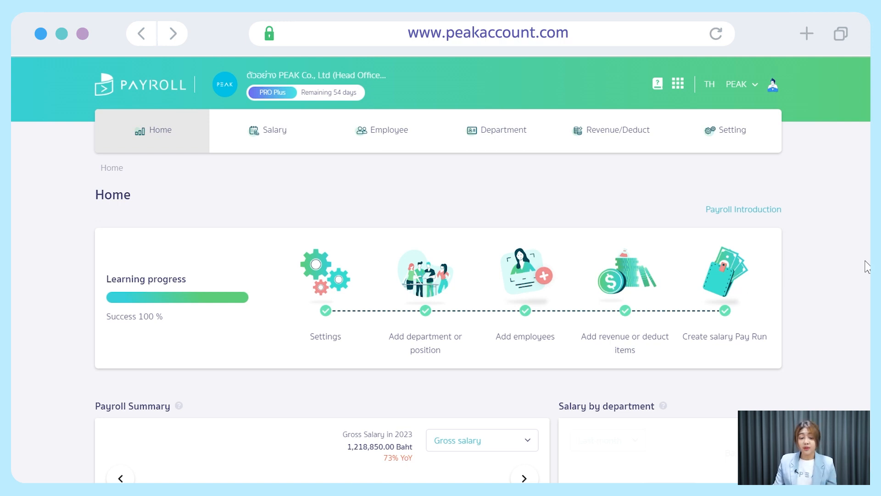
Review Organization Setting's general details (Head Office, Company Limited) and the filled-in contact information.
left_click(755, 142)
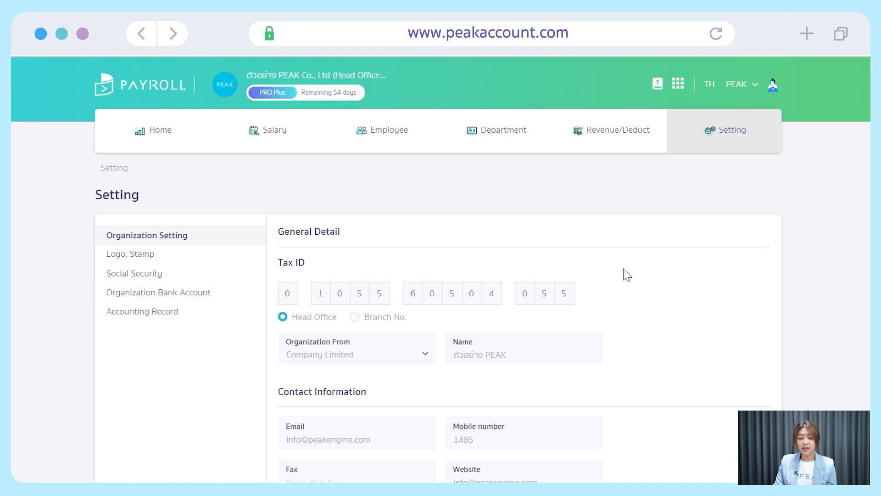
scroll(736, 294, "down", 2)
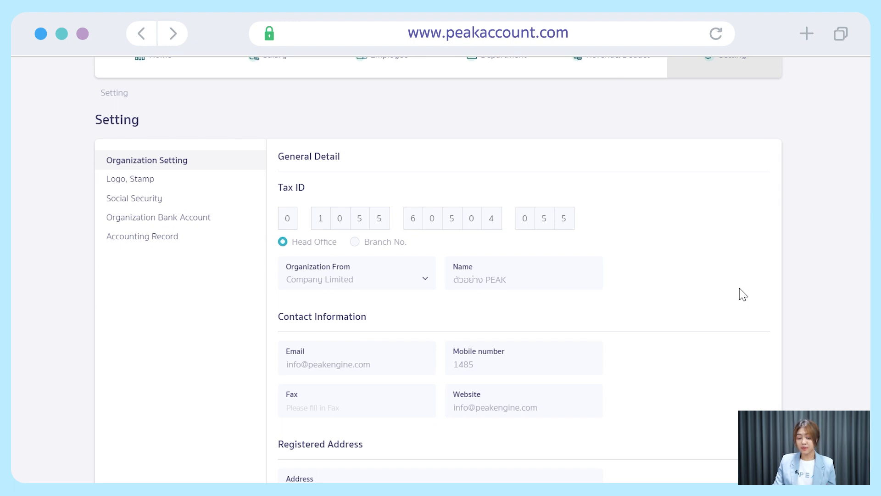
scroll(744, 295, "up", 2)
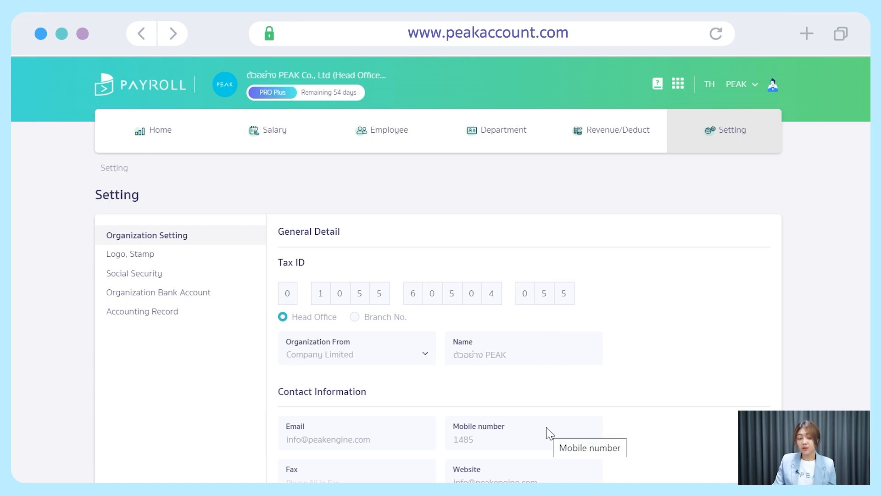
View the existing PEAK logo and PEAK stamp images in the Logo, Stamp settings.
left_click(183, 263)
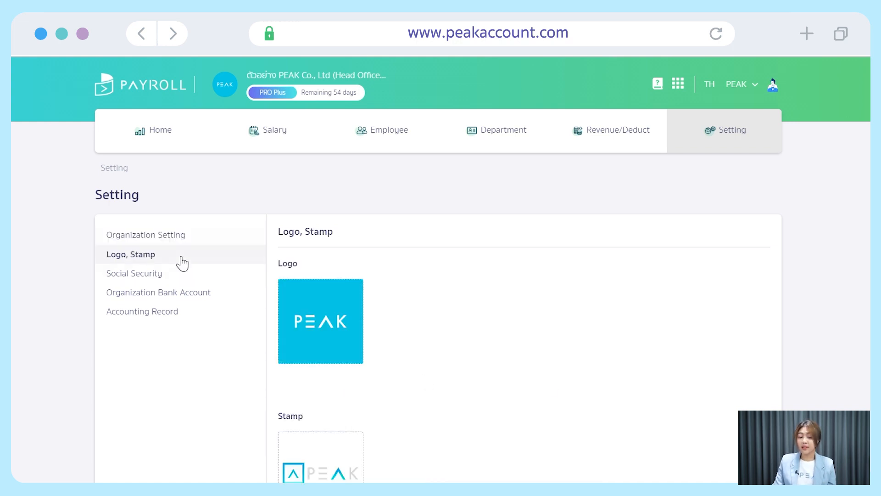
scroll(514, 303, "down", 2)
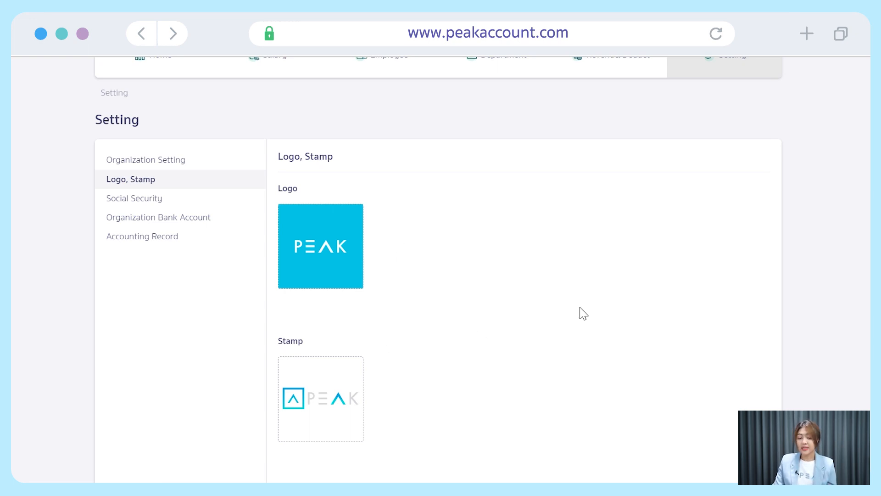
scroll(583, 314, "up", 2)
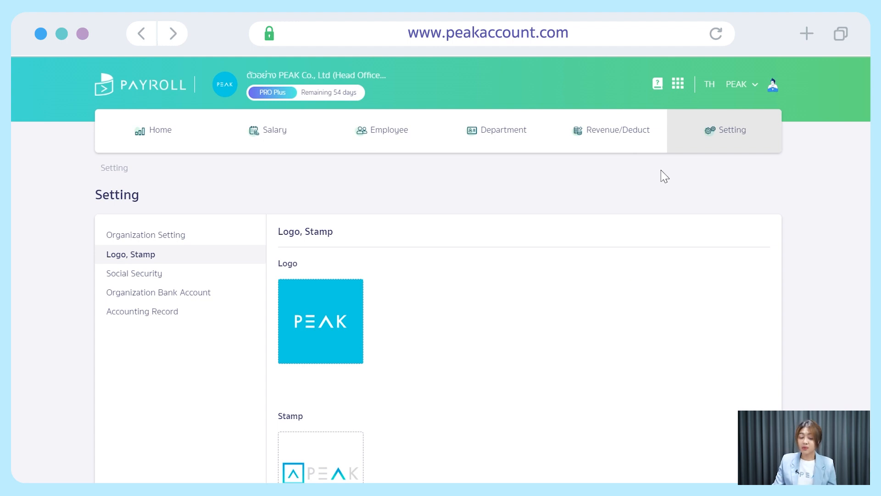
left_click(678, 86)
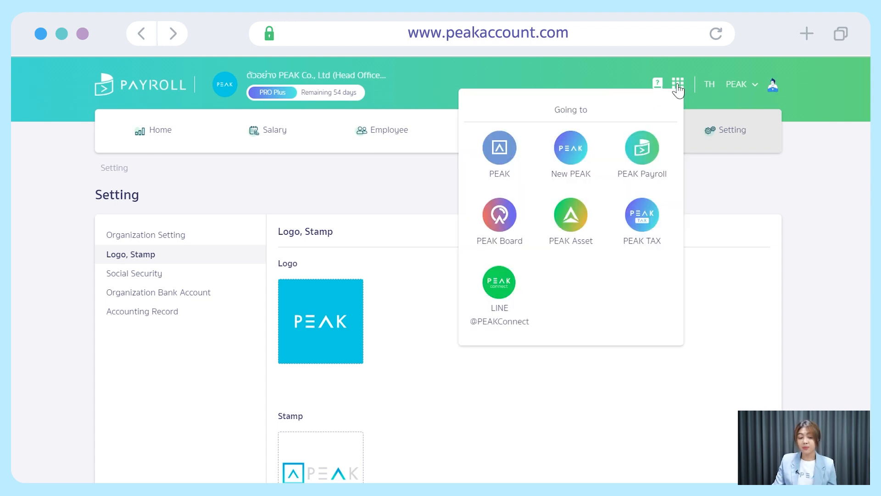
In New PEAK's Organization Setting, edit and save the logo and stamp.
left_click(584, 150)
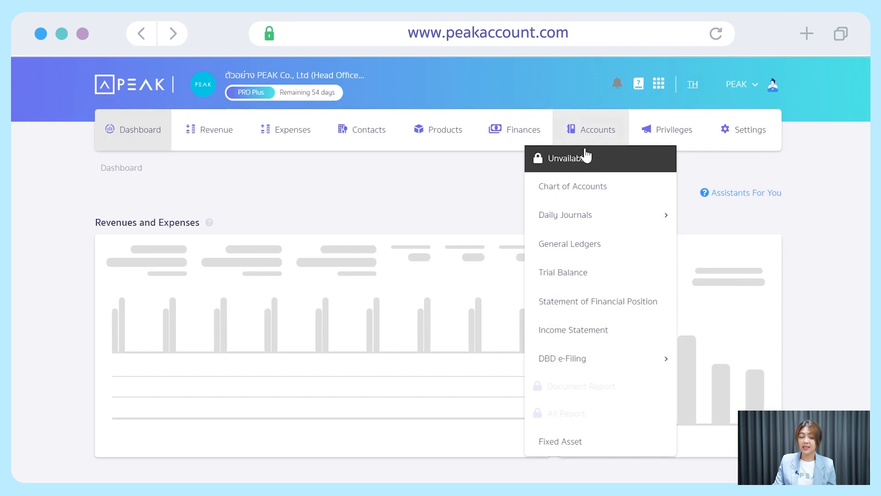
mouse_move(746, 145)
mouse_move(660, 193)
left_click(618, 218)
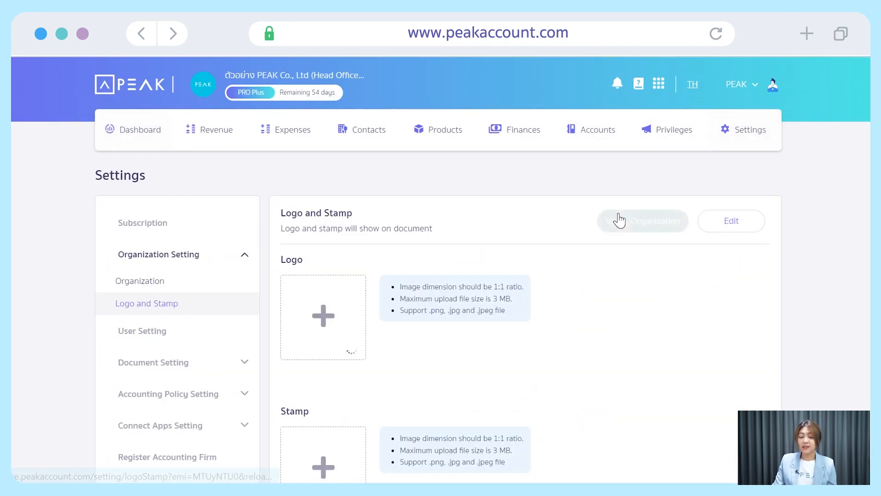
scroll(666, 228, "down", 2)
left_click(744, 153)
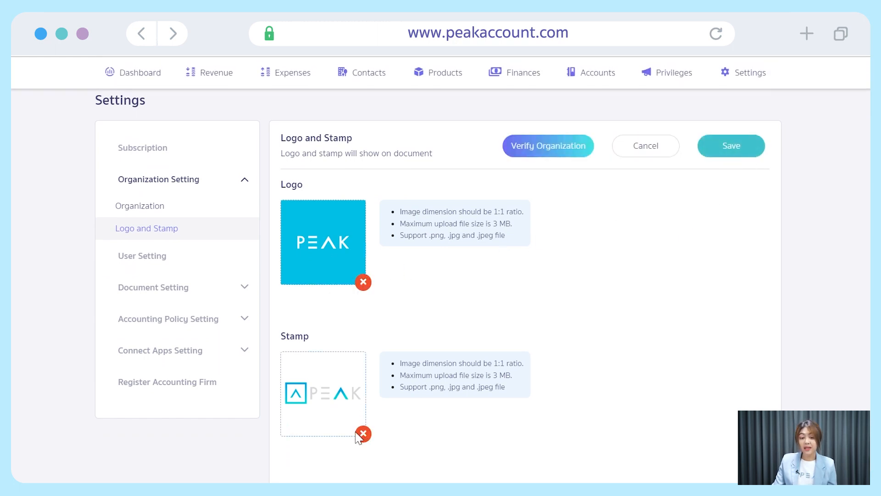
left_click(758, 155)
Back in PEAK Payroll, confirm the saved logo and stamp on the Logo, Stamp page.
scroll(740, 218, "up", 2)
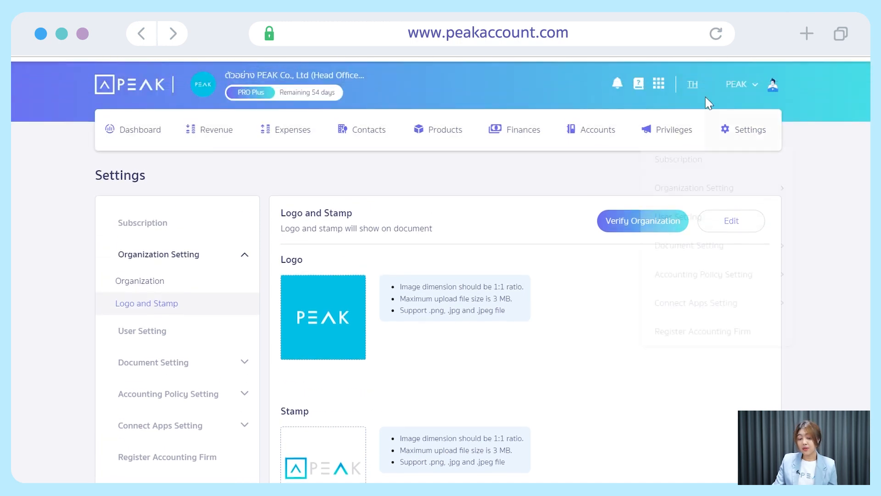
left_click(659, 85)
left_click(631, 151)
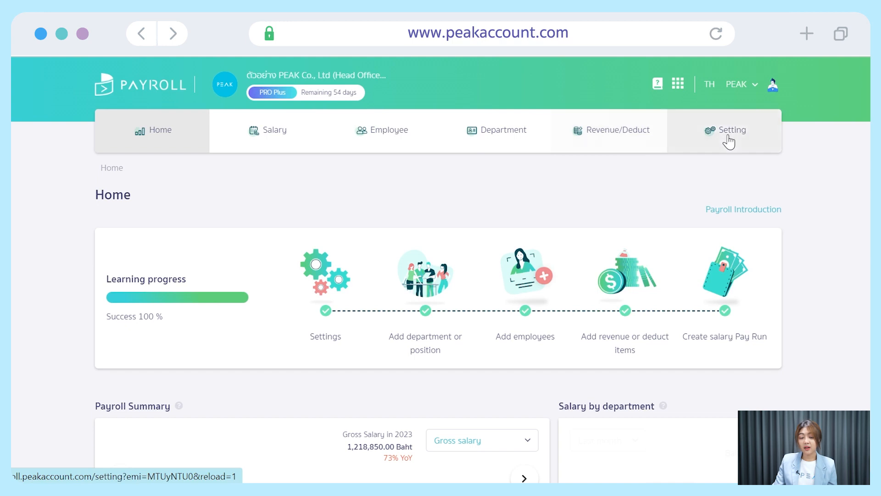
left_click(729, 136)
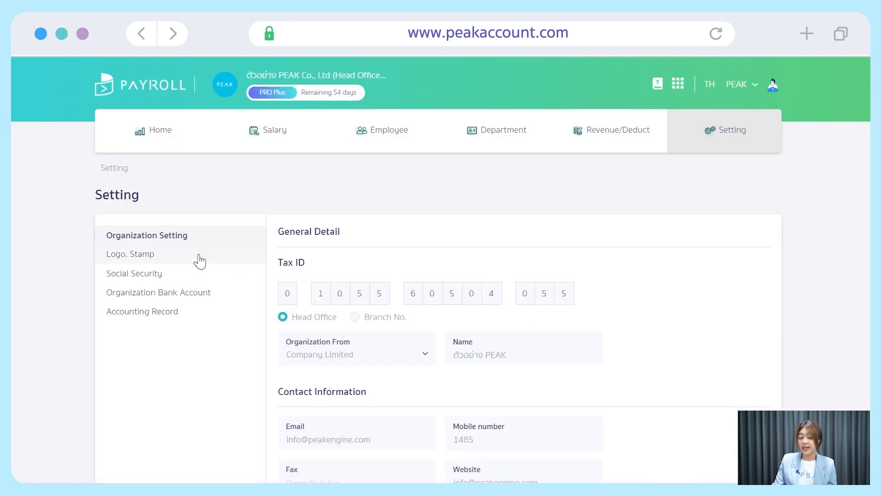
left_click(228, 254)
scroll(504, 281, "down", 3)
scroll(505, 281, "up", 1)
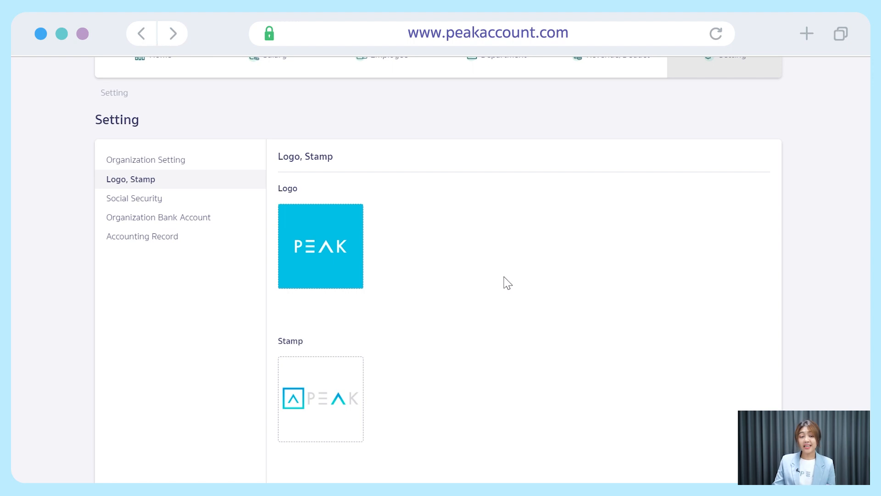
Save the Social Security settings with 5% employer and employee rates capped at 750.00.
left_click(197, 200)
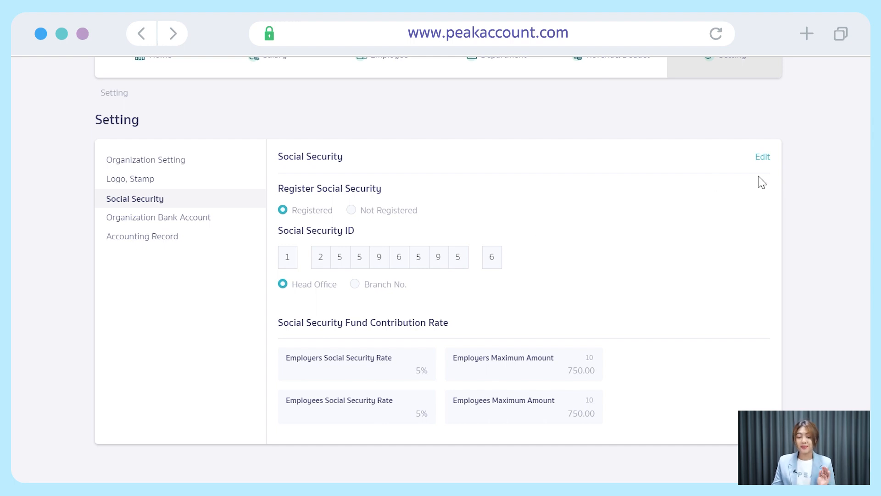
left_click(763, 157)
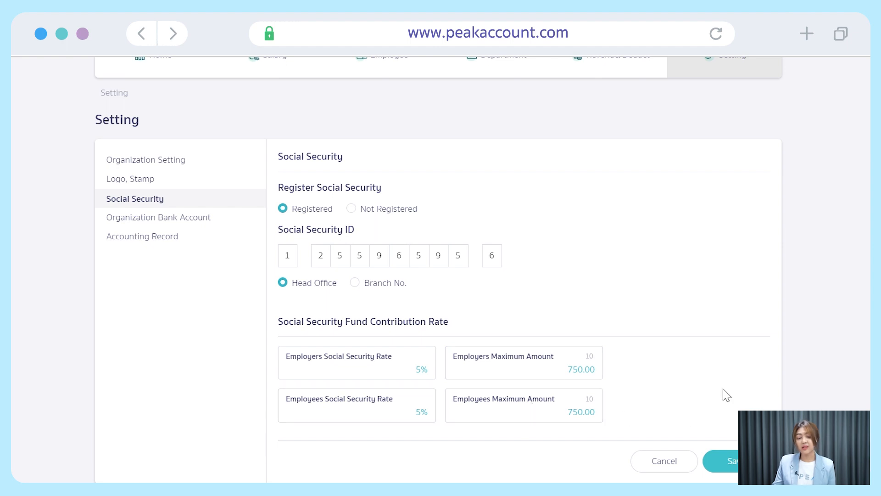
scroll(727, 386, "down", 3)
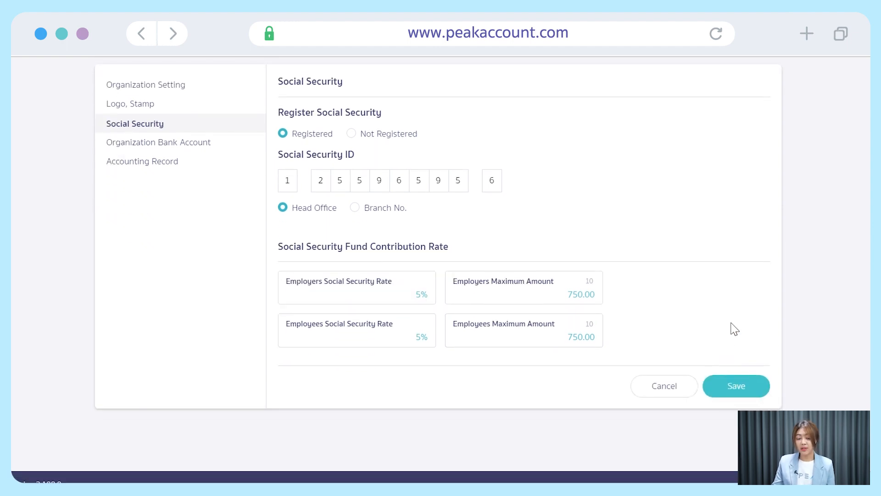
left_click(755, 388)
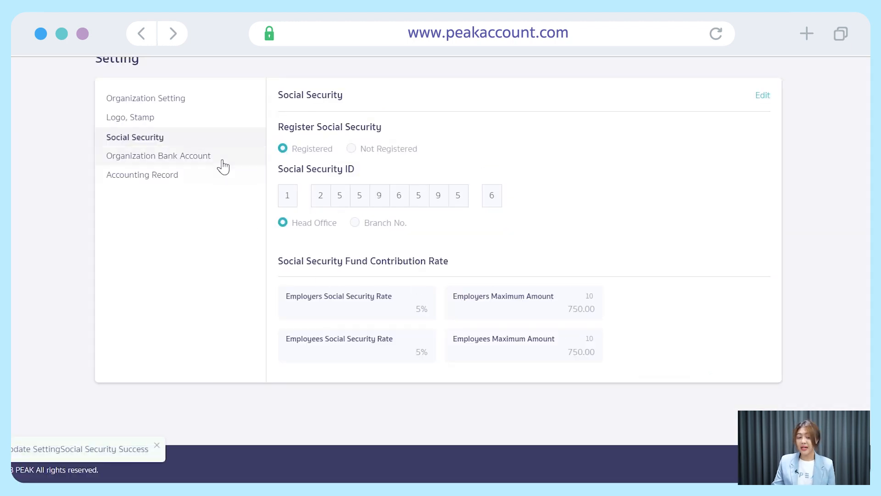
left_click(223, 162)
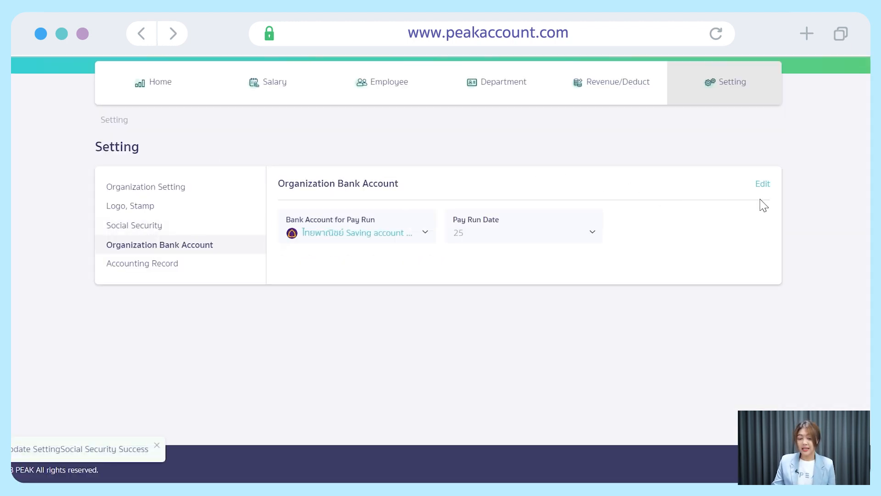
Use the ไทยพาณิชย์ Saving account for pay runs with pay run date 25, and save.
left_click(762, 185)
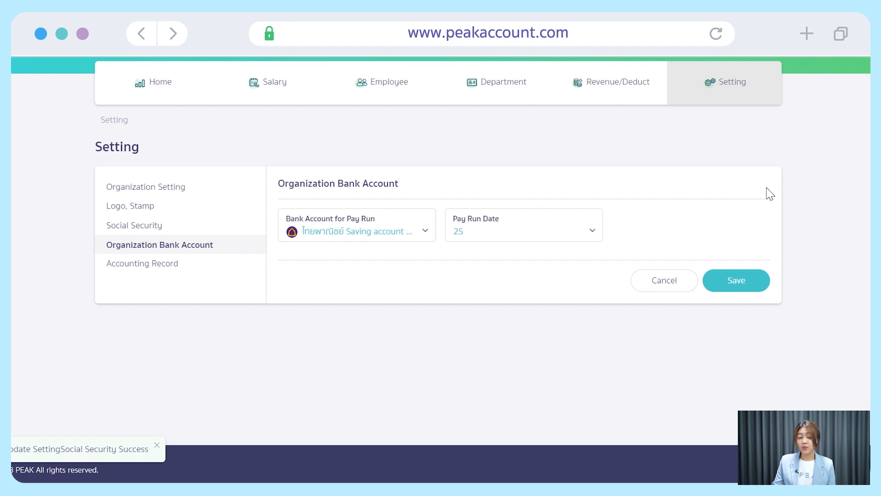
left_click(425, 230)
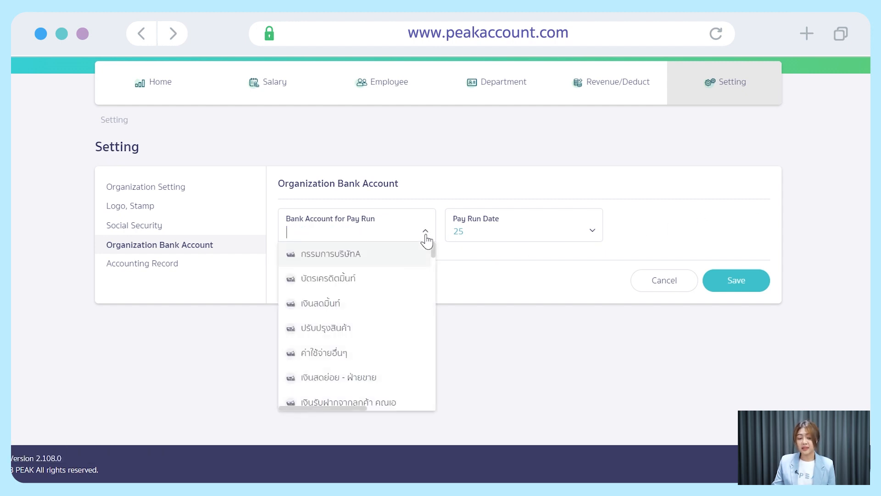
scroll(419, 285, "down", 6)
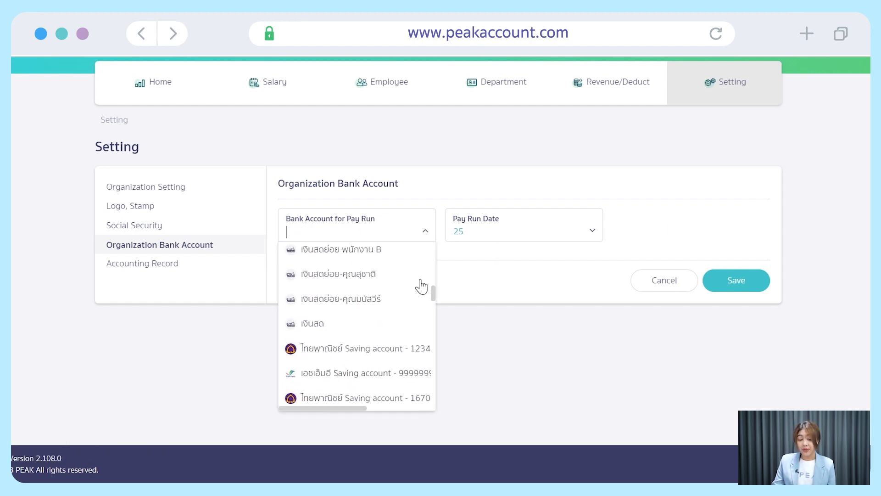
scroll(422, 287, "down", 8)
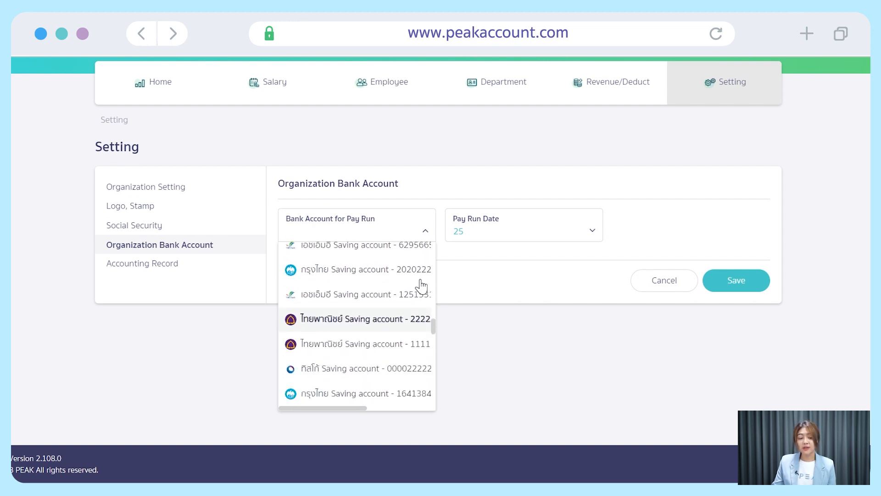
scroll(420, 284, "down", 3)
scroll(419, 282, "up", 3)
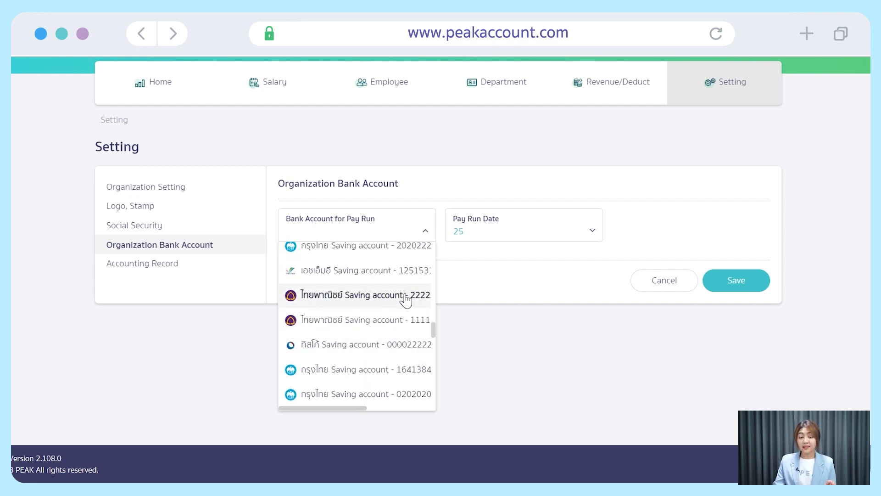
left_click(404, 301)
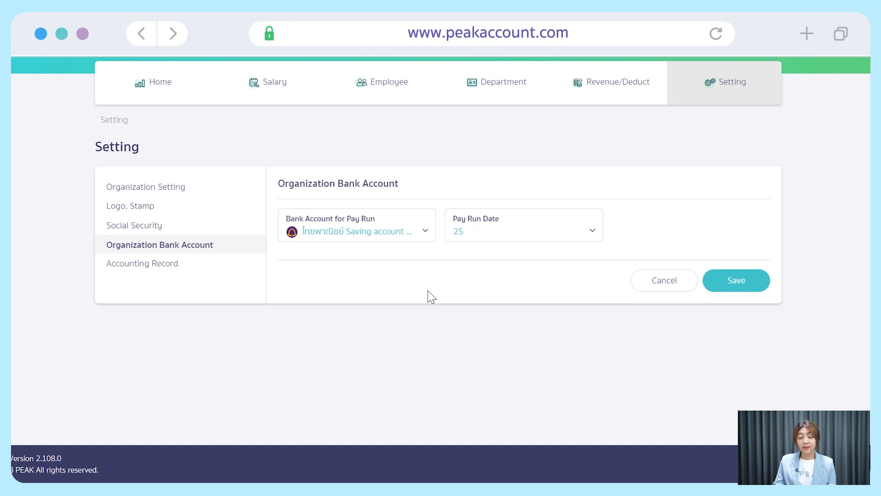
left_click(597, 239)
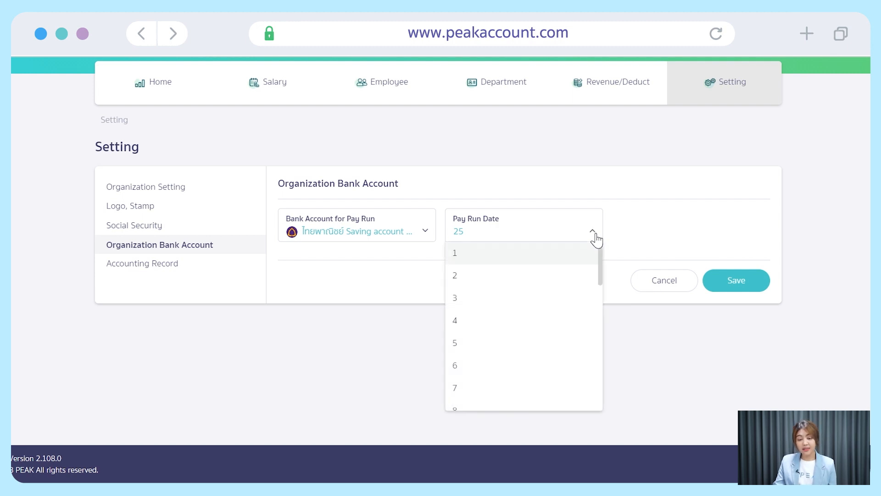
scroll(586, 280, "down", 10)
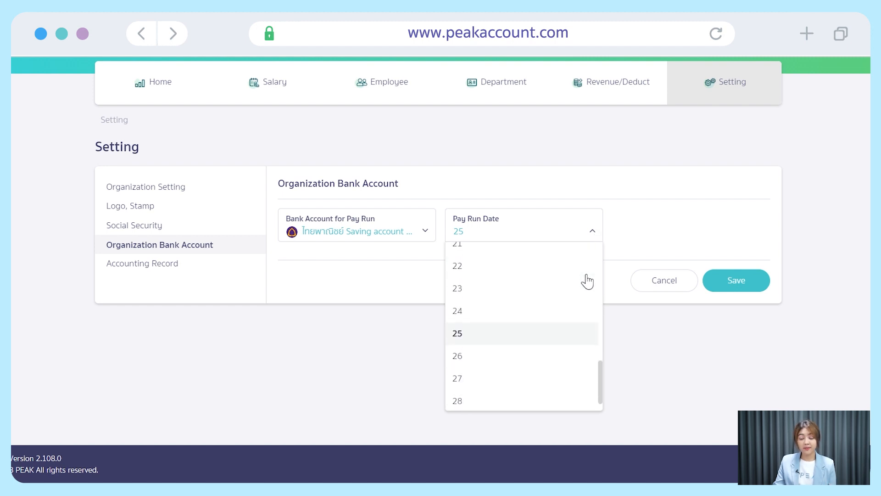
left_click(586, 307)
left_click(750, 285)
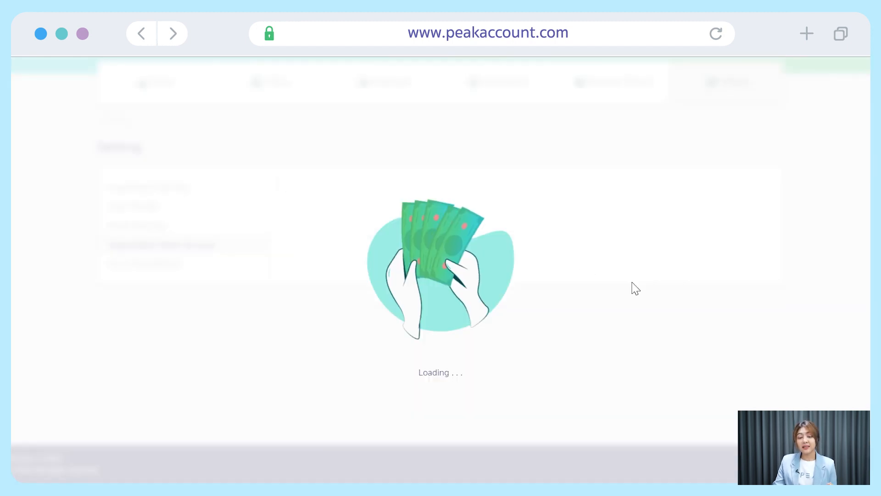
Put Accounting Record into edit mode, showing the Employee Salary and Social Security Office contacts.
left_click(201, 265)
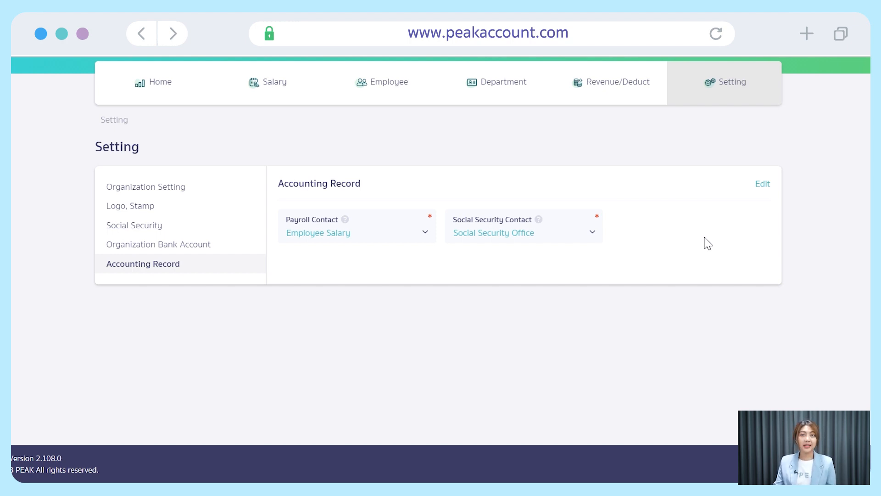
scroll(708, 243, "up", 1)
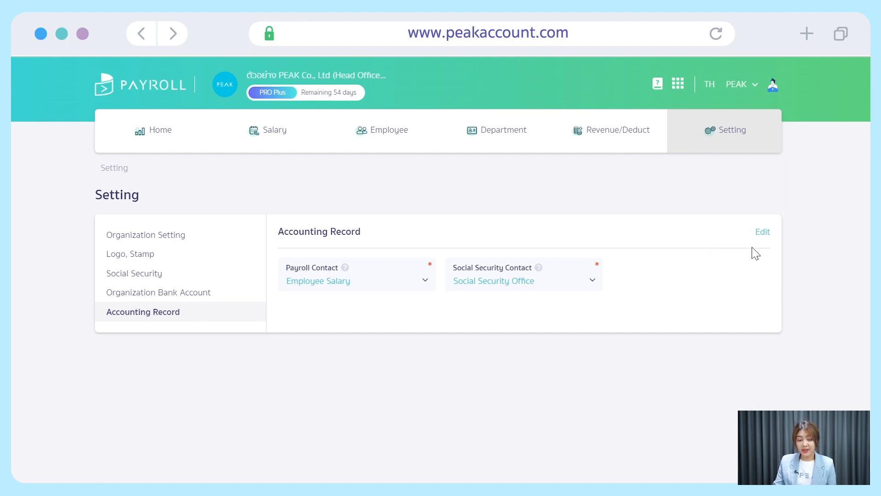
left_click(762, 233)
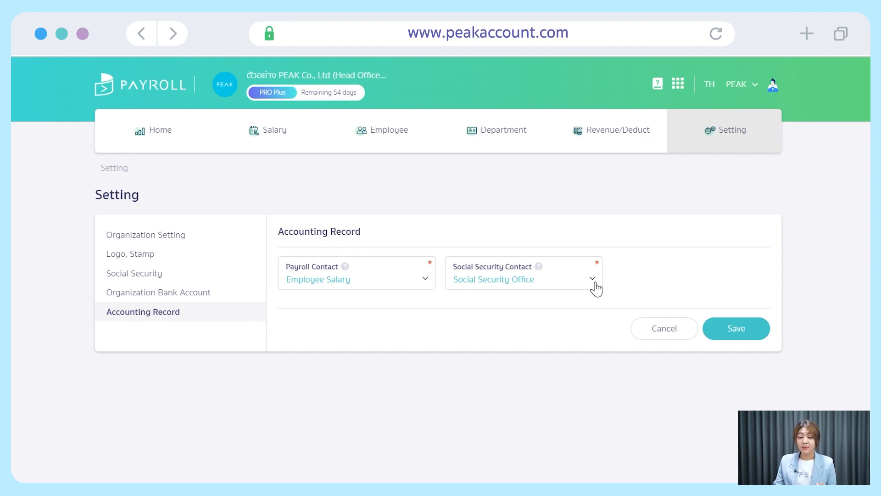
left_click(679, 85)
In New PEAK Contacts, fill a new contact with Branch None and type Others, leaving the name empty.
left_click(577, 161)
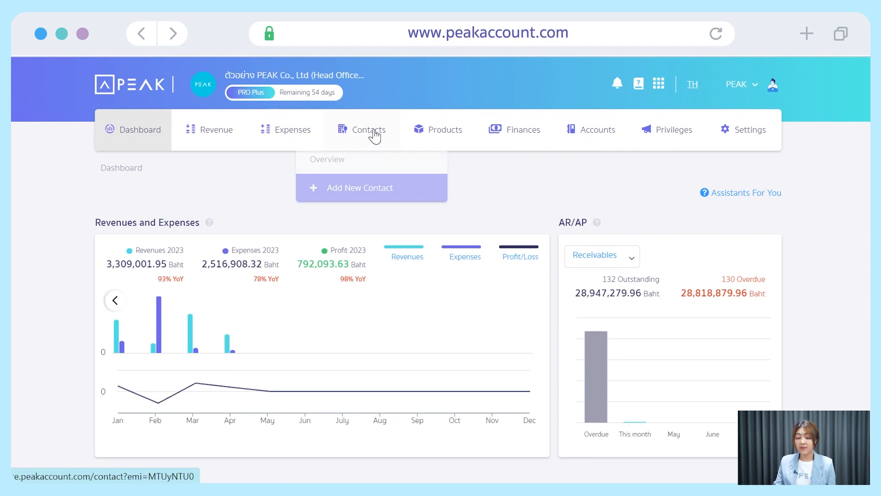
left_click(373, 134)
left_click(375, 191)
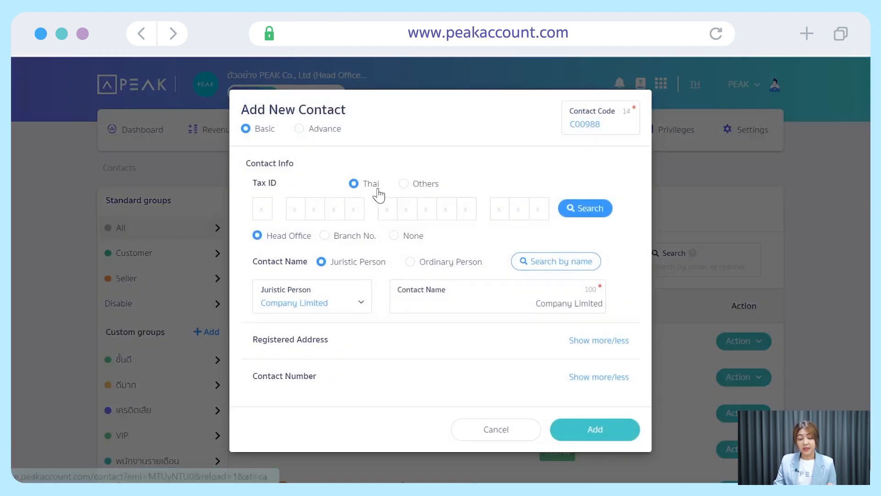
left_click(435, 311)
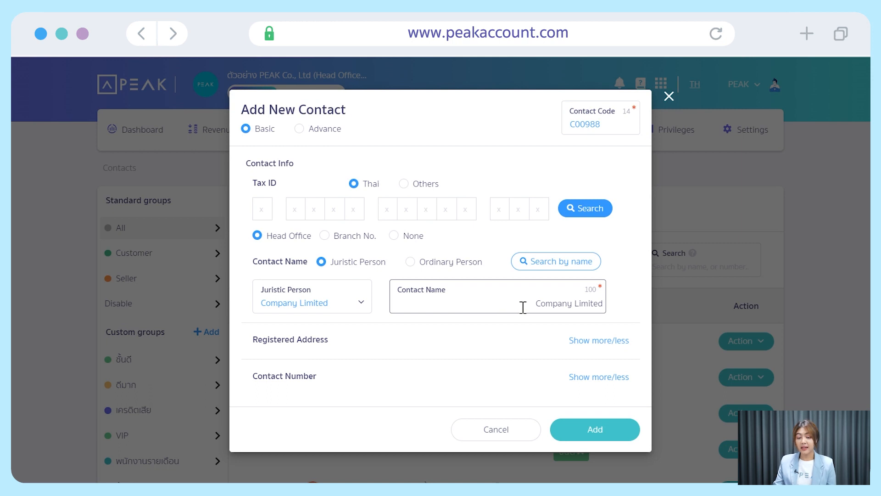
left_click(393, 236)
left_click(360, 303)
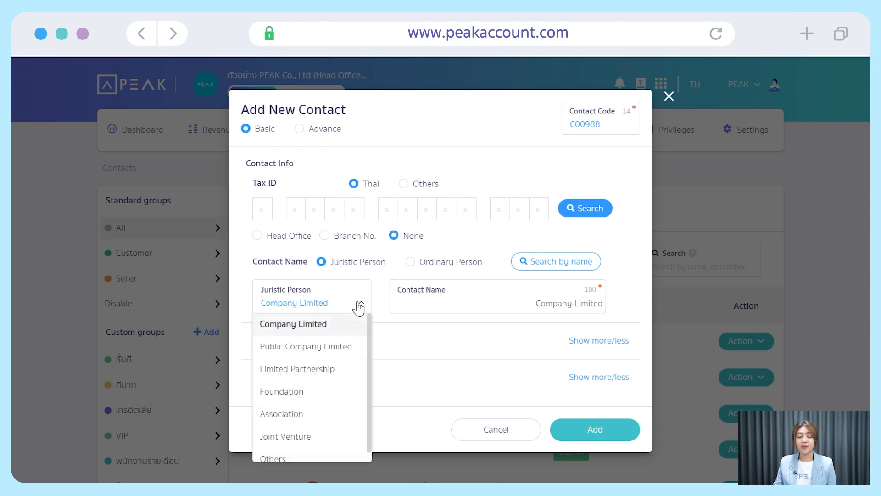
left_click(334, 454)
left_click(465, 304)
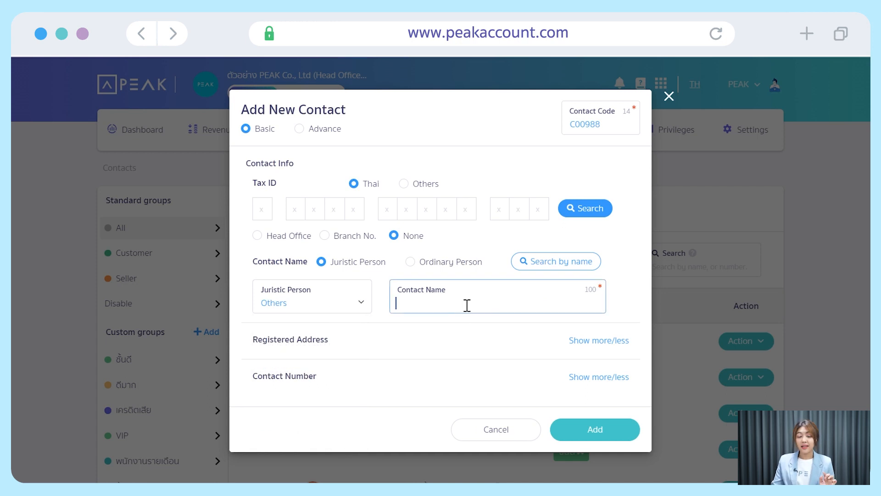
left_click(625, 435)
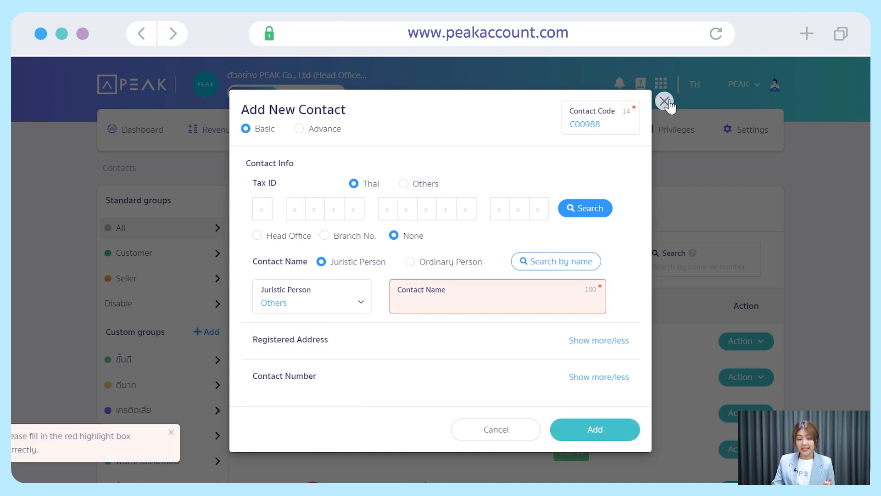
Close the new contact form unsaved and switch to PEAK Payroll.
left_click(668, 96)
left_click(660, 85)
left_click(650, 147)
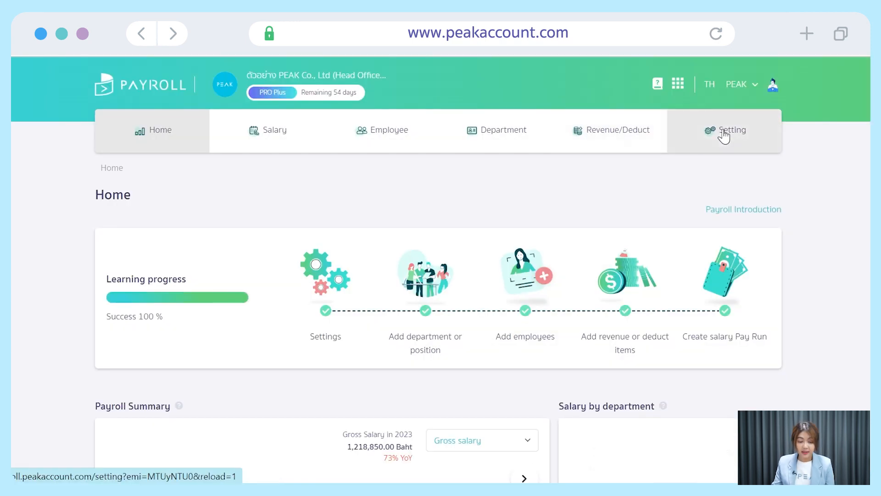
Save Accounting Record keeping Employee Salary and Social Security Office as contacts, then go Home.
left_click(726, 133)
left_click(179, 313)
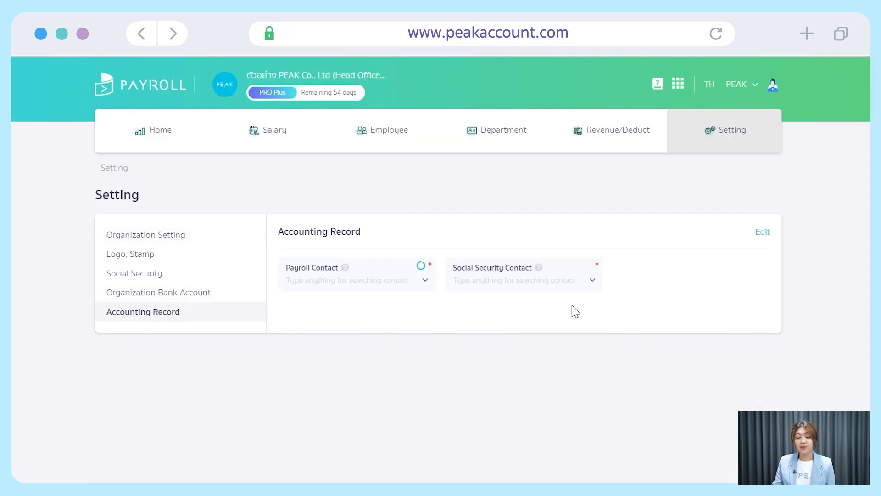
left_click(765, 236)
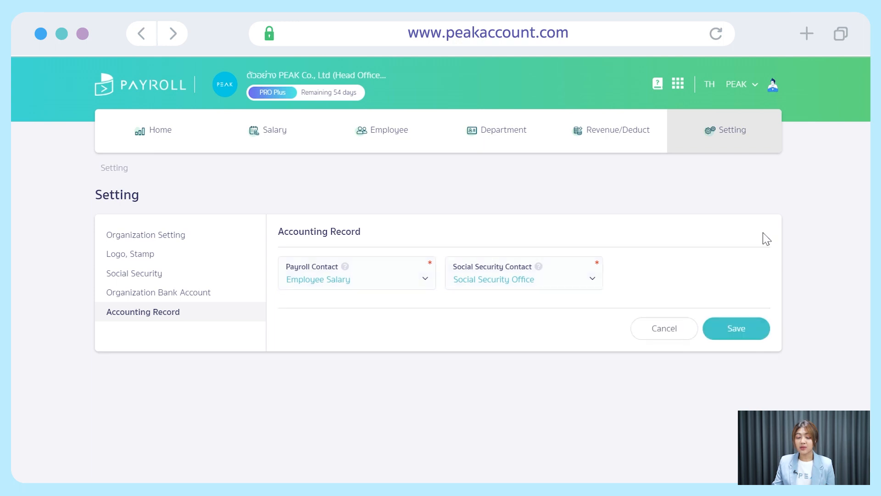
left_click(423, 284)
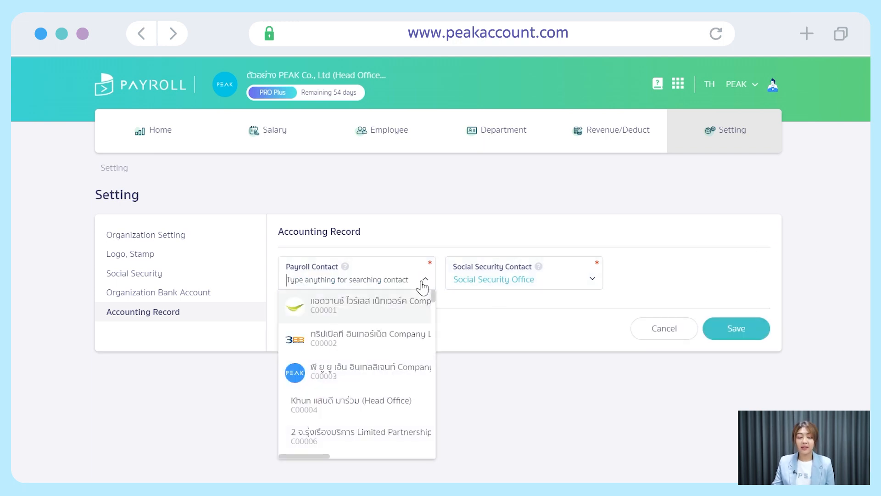
left_click(478, 318)
left_click(592, 279)
scroll(568, 337, "down", 3)
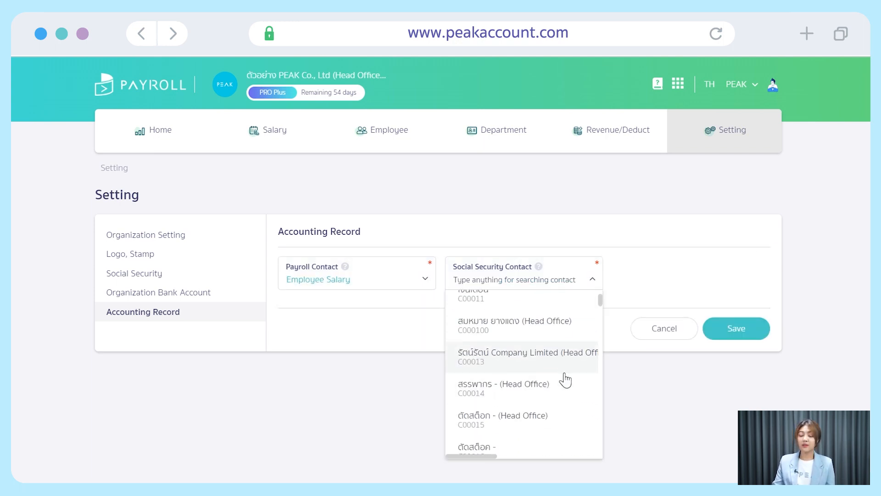
left_click(629, 301)
left_click(761, 337)
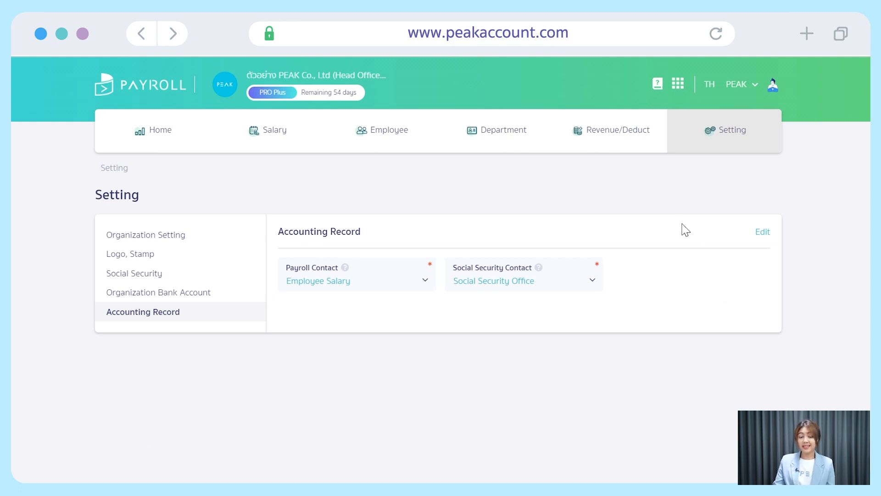
left_click(164, 133)
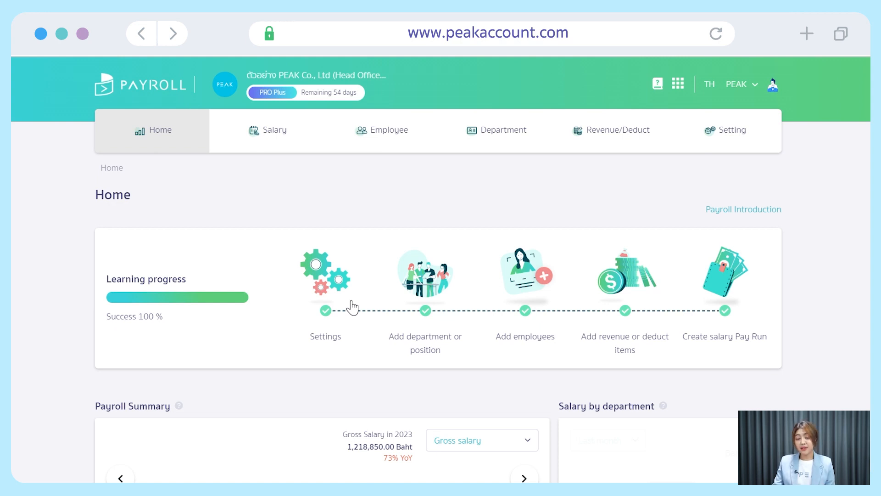
Scroll through the ten departments and switch Finance's In Use off and back on.
left_click(505, 130)
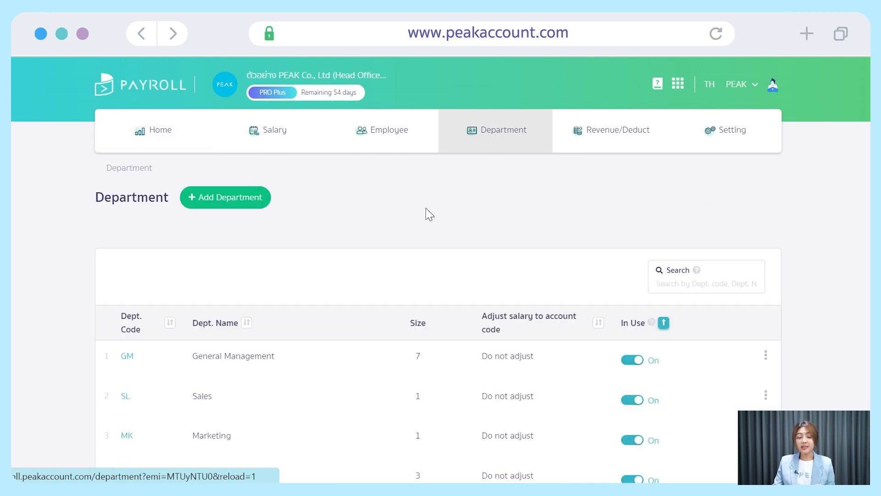
scroll(388, 225, "down", 3)
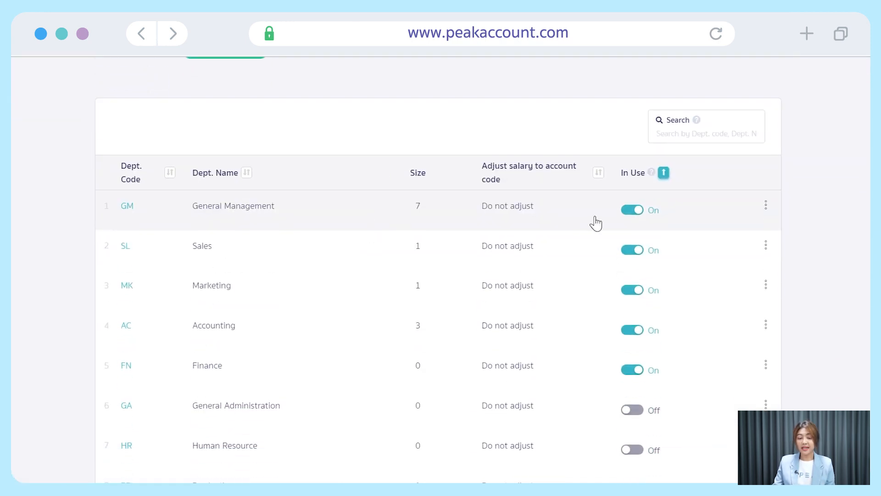
scroll(684, 252, "down", 2)
scroll(686, 260, "down", 4)
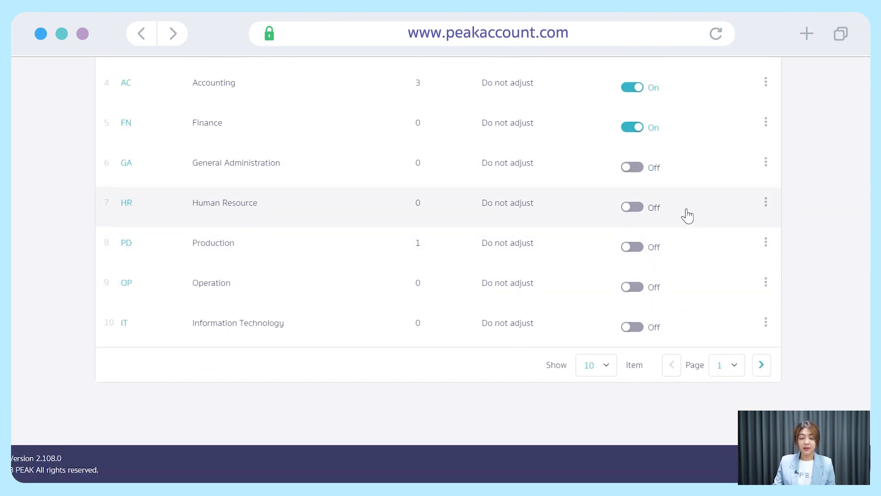
scroll(687, 216, "up", 4)
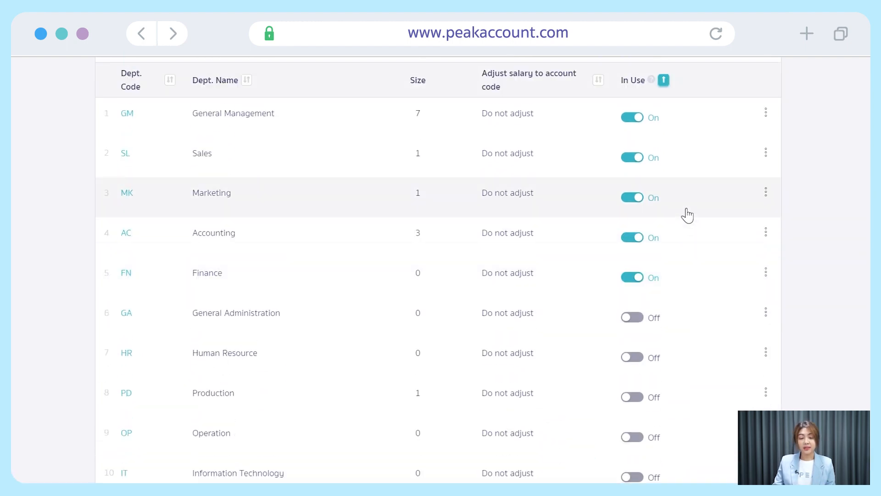
left_click(631, 279)
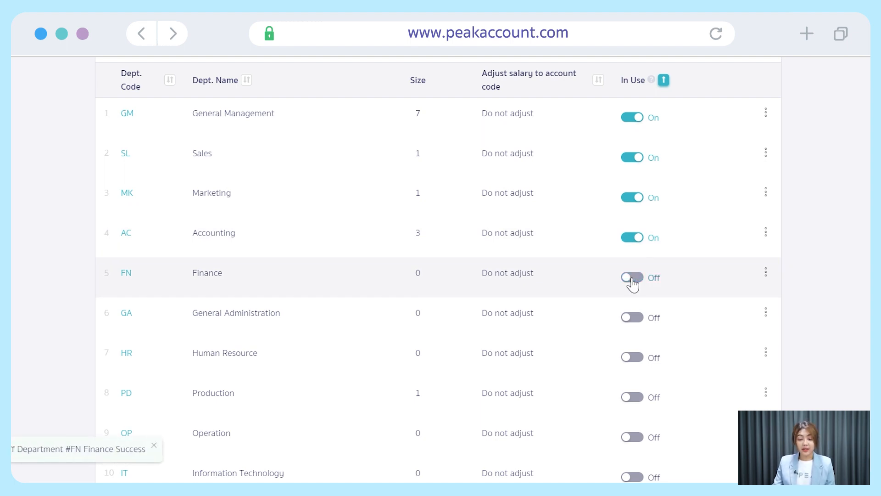
left_click(632, 278)
scroll(498, 233, "up", 4)
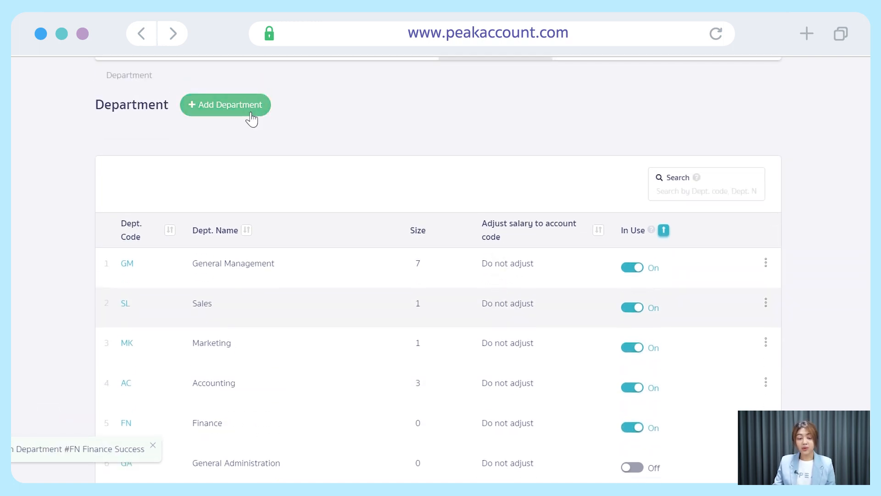
left_click(252, 118)
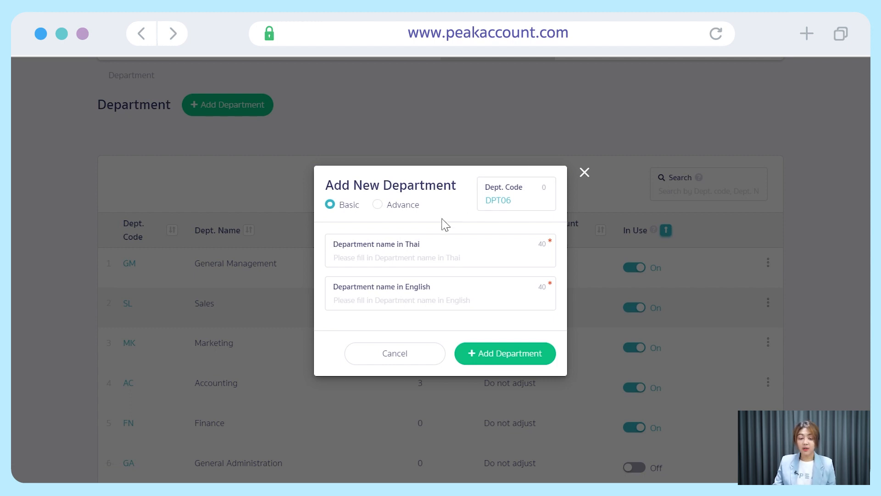
left_click(379, 206)
left_click(444, 242)
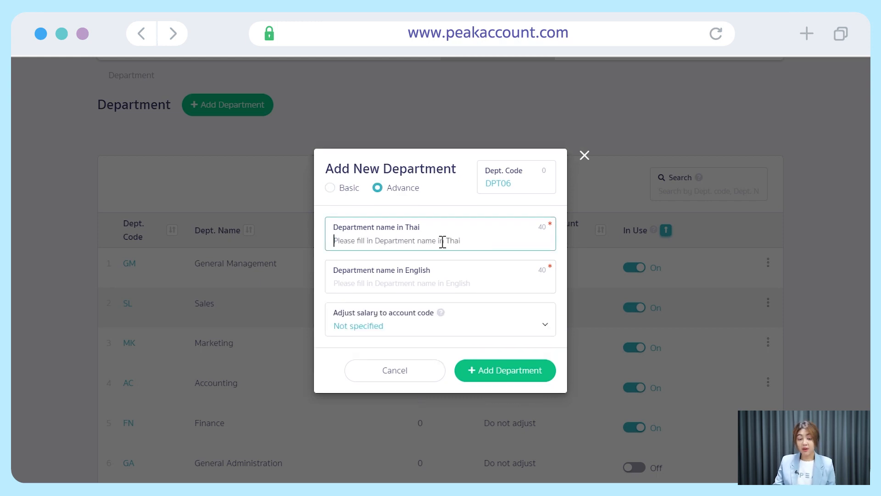
left_click(486, 283)
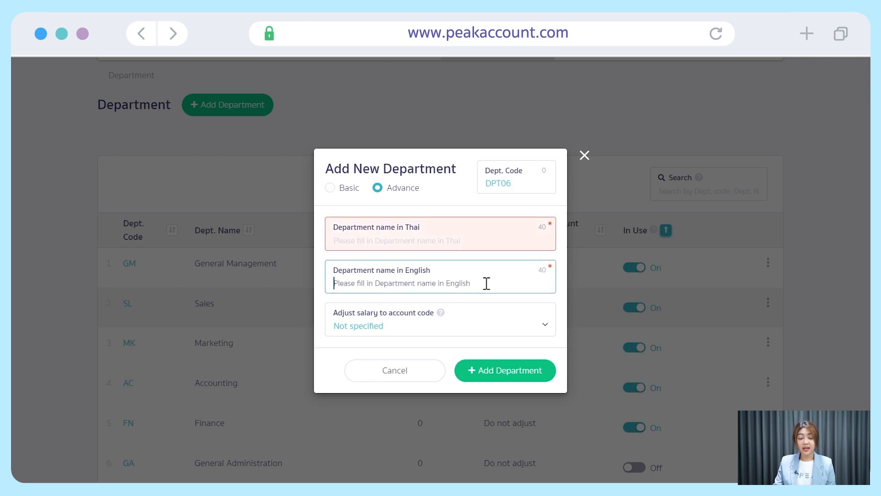
left_click(585, 156)
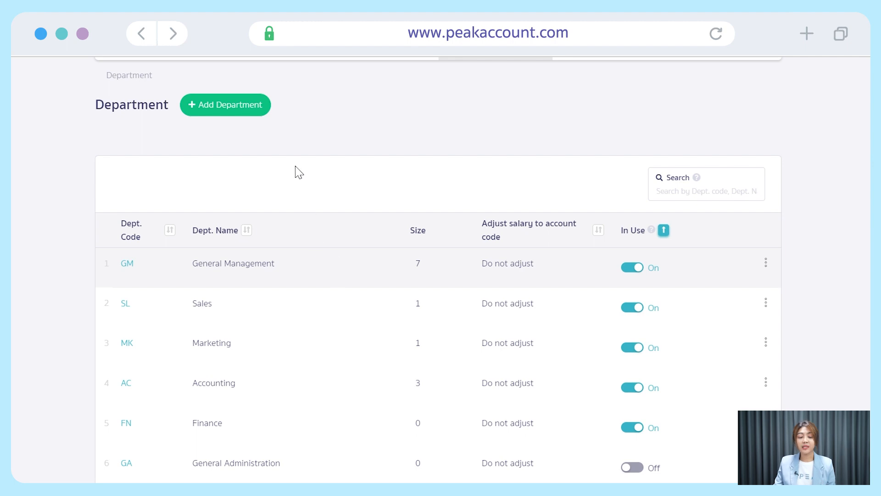
left_click(256, 120)
left_click(455, 253)
left_click(464, 301)
left_click(377, 204)
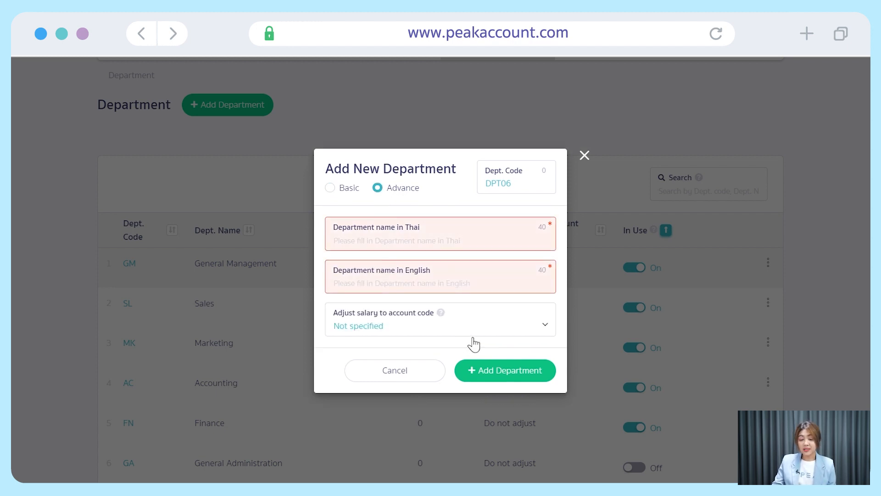
left_click(583, 157)
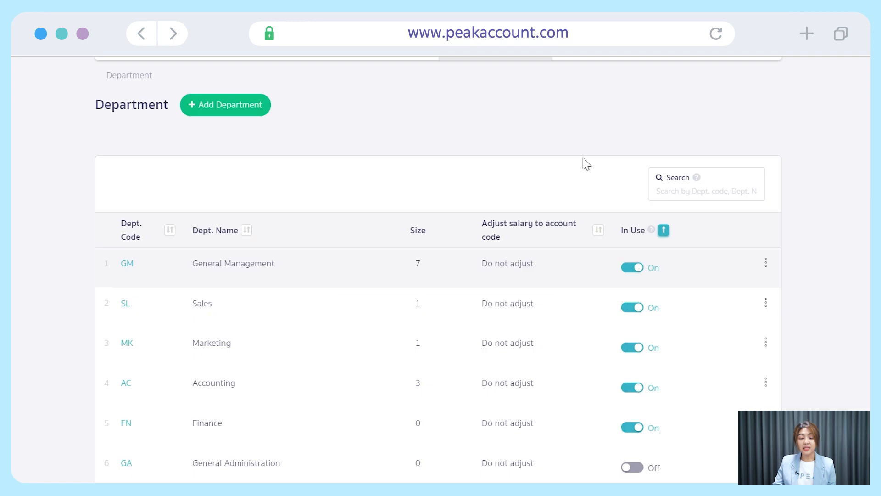
Open Sales (SL) positions and start an Advance position of type Operation, closing it unsaved.
left_click(227, 305)
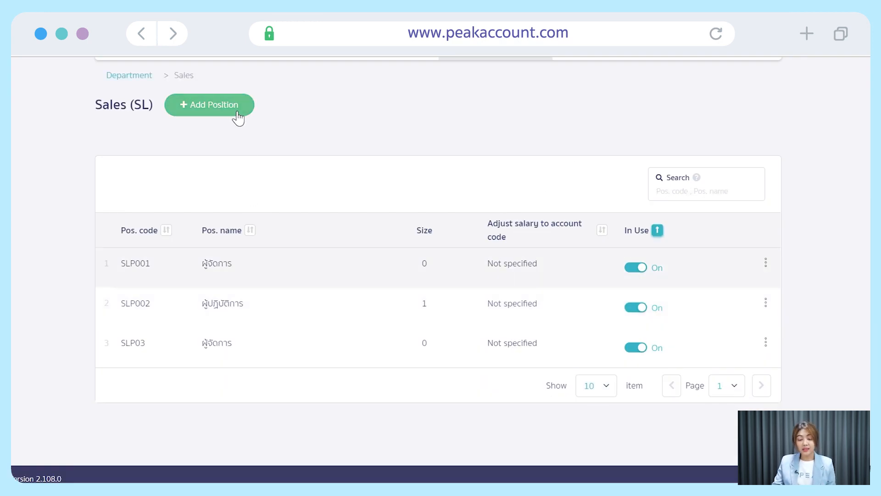
left_click(238, 117)
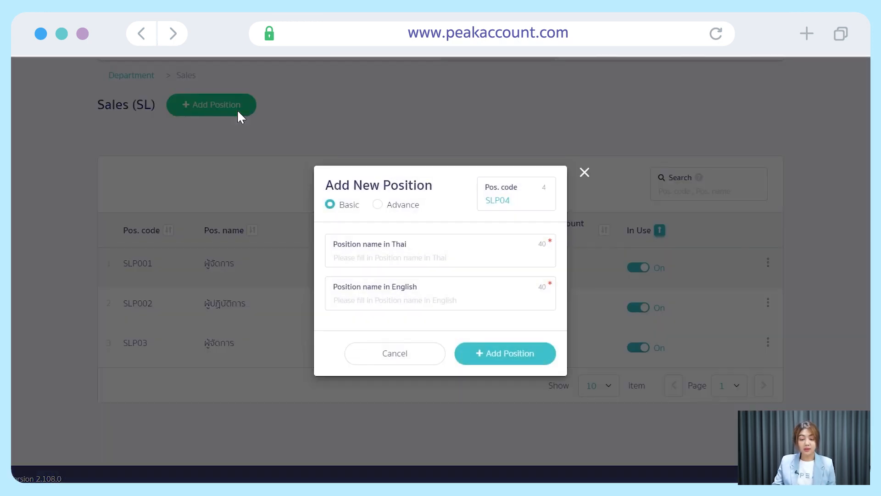
left_click(376, 205)
left_click(439, 218)
left_click(441, 254)
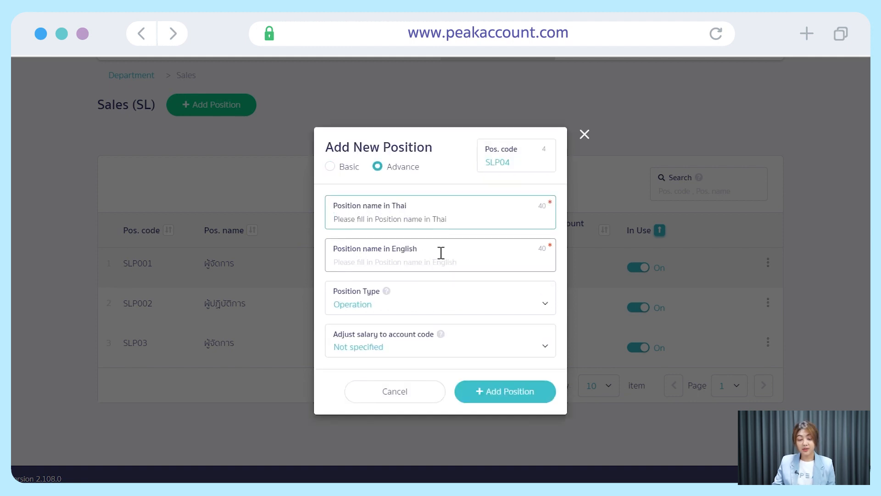
left_click(478, 306)
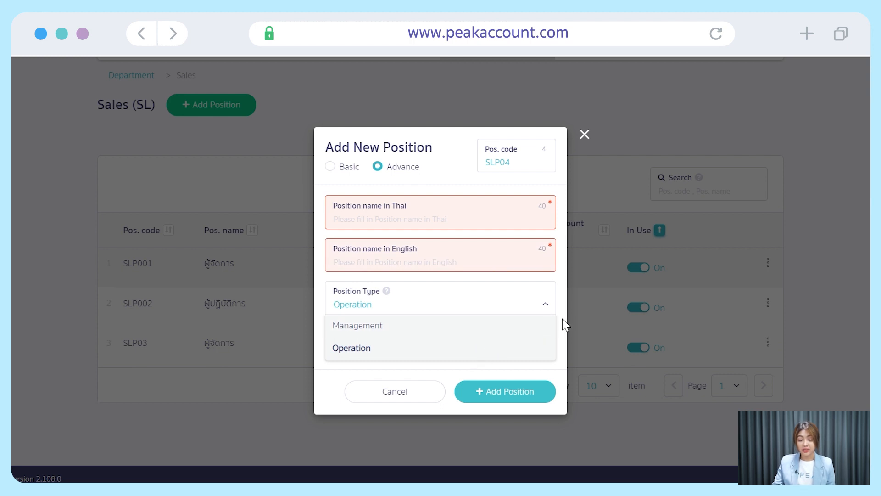
left_click(563, 347)
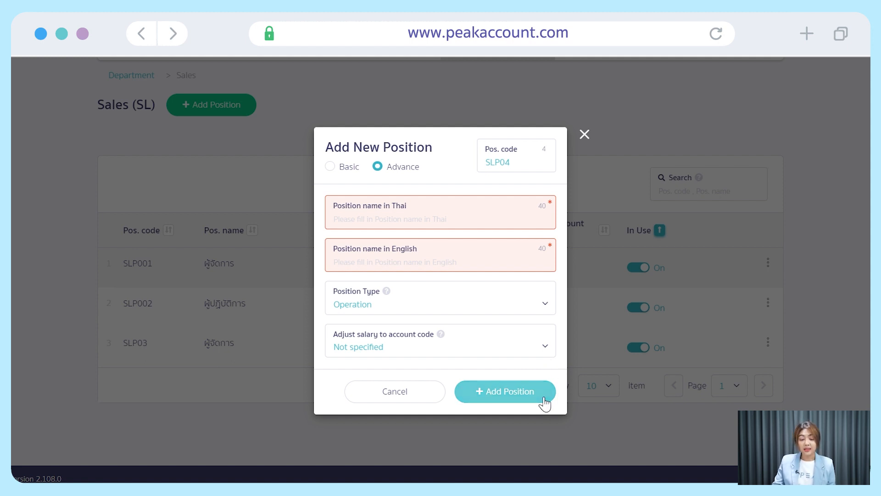
left_click(584, 137)
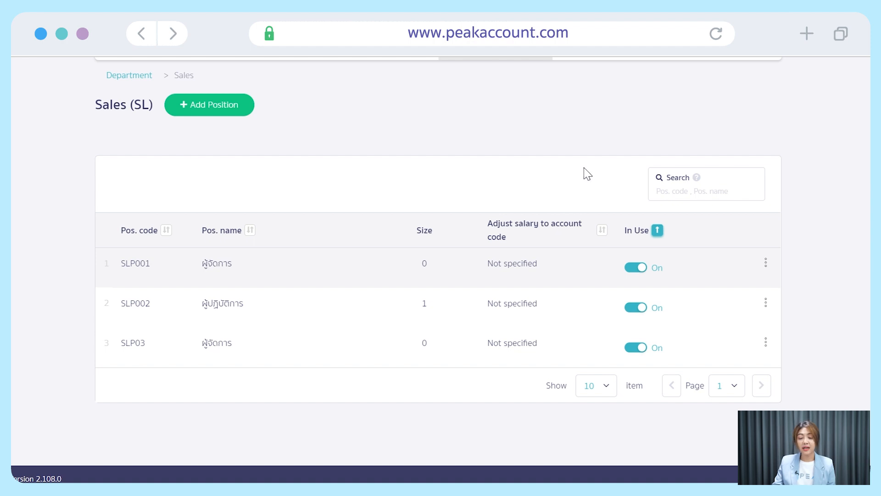
scroll(587, 173, "up", 2)
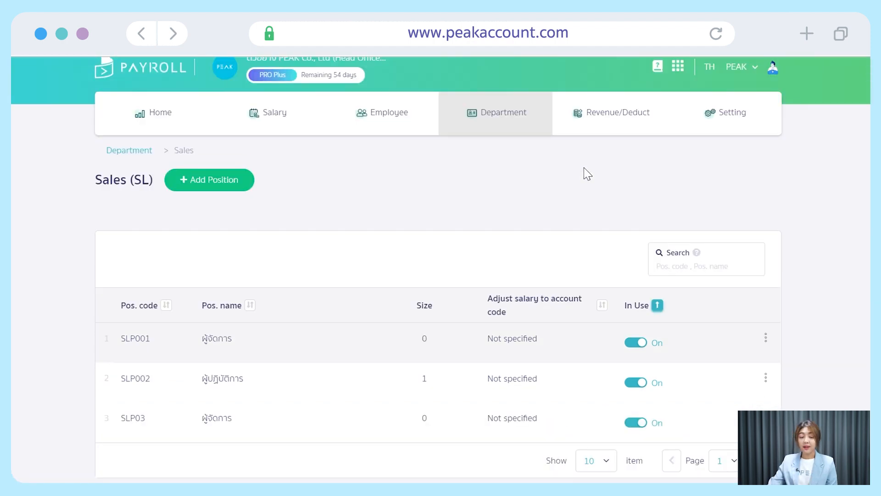
Go back via the Home dashboard to the Employee list of all 14 employees.
left_click(128, 156)
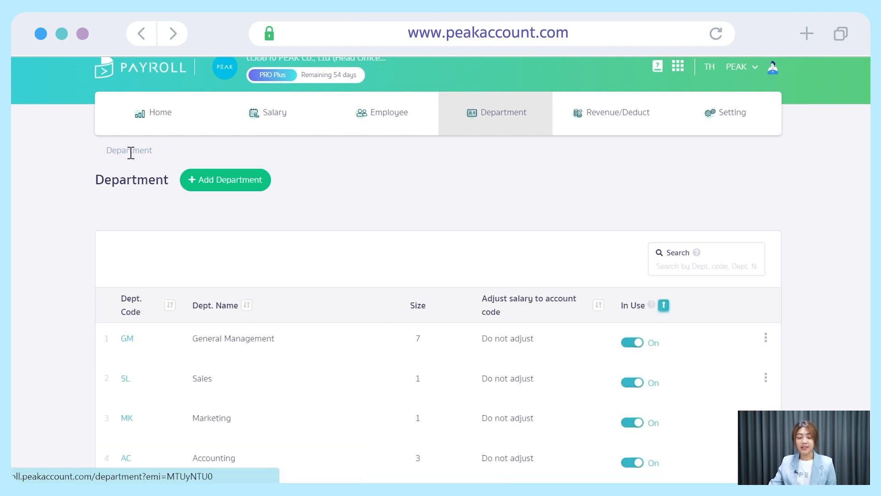
left_click(153, 121)
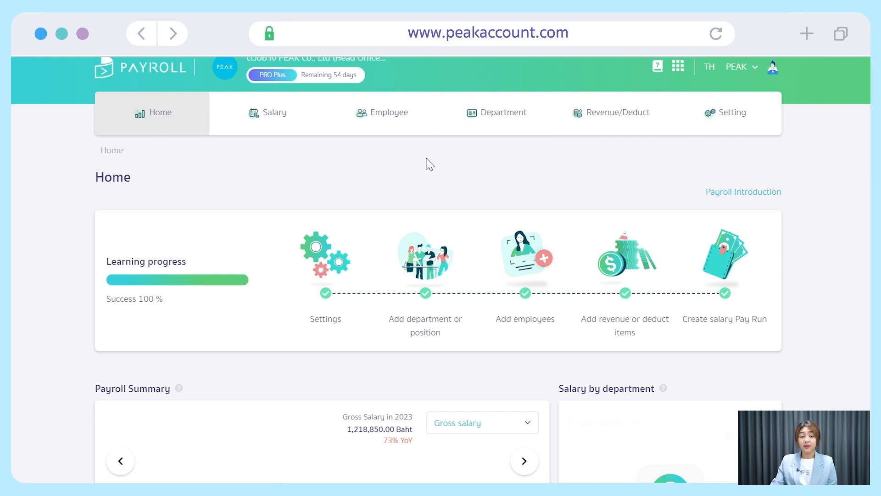
left_click(415, 130)
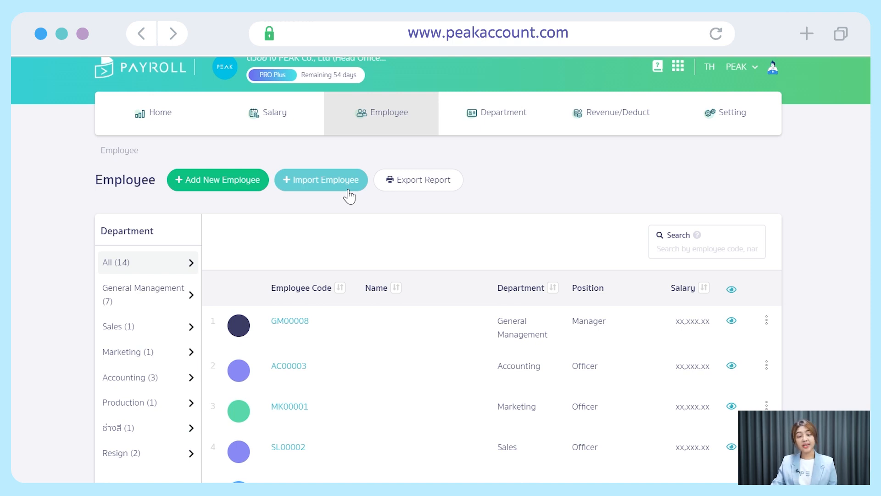
On an advanced new-employee form, fill in the employee's Thai and English first and last names.
left_click(260, 193)
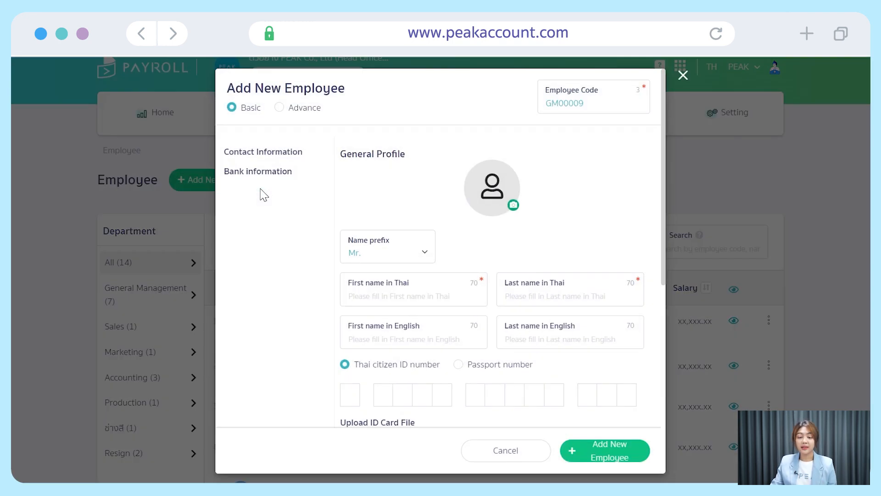
left_click(280, 108)
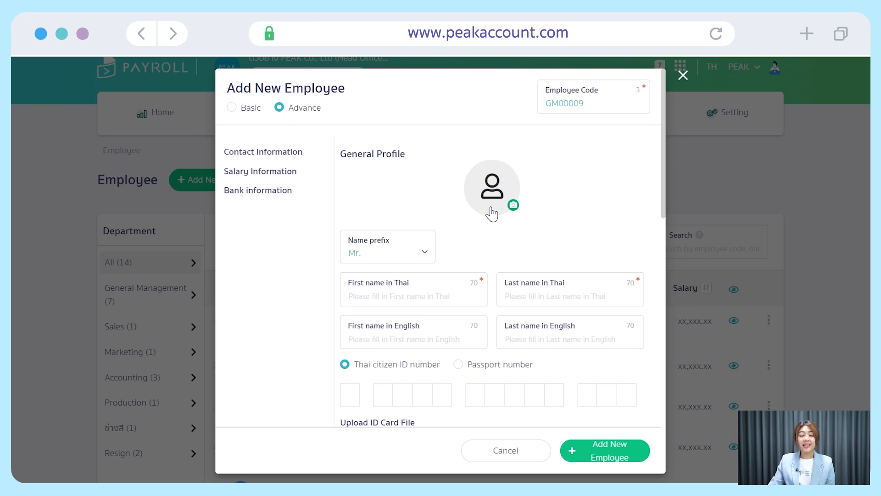
left_click(414, 296)
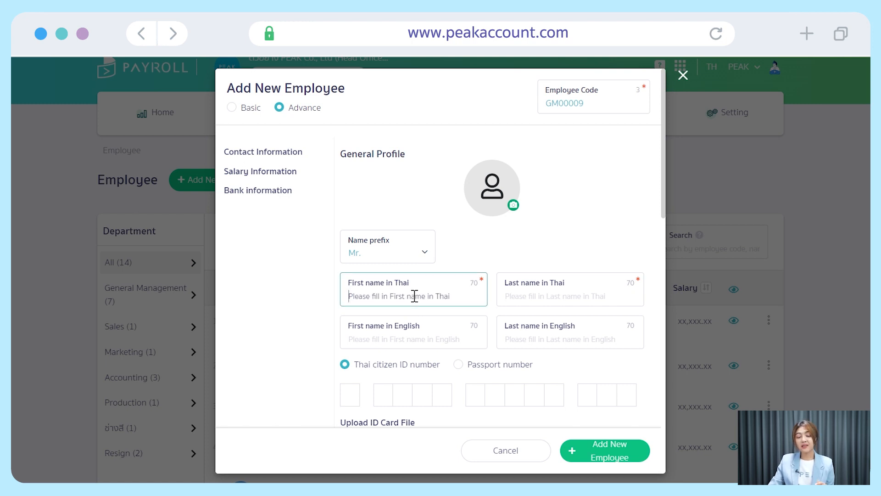
type("gv")
key("BackSpace")
key("BackSpace")
type("เอ")
left_click(508, 297)
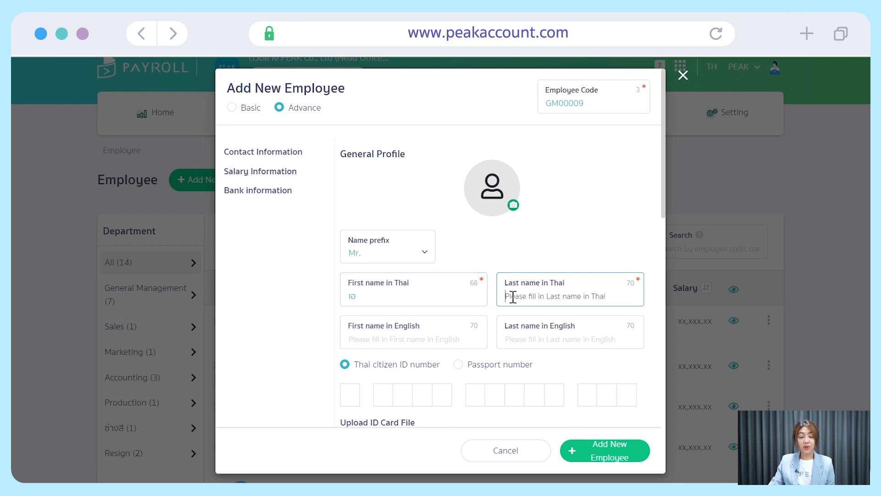
type("ปี")
left_click(424, 343)
type("A")
left_click(546, 339)
type("B")
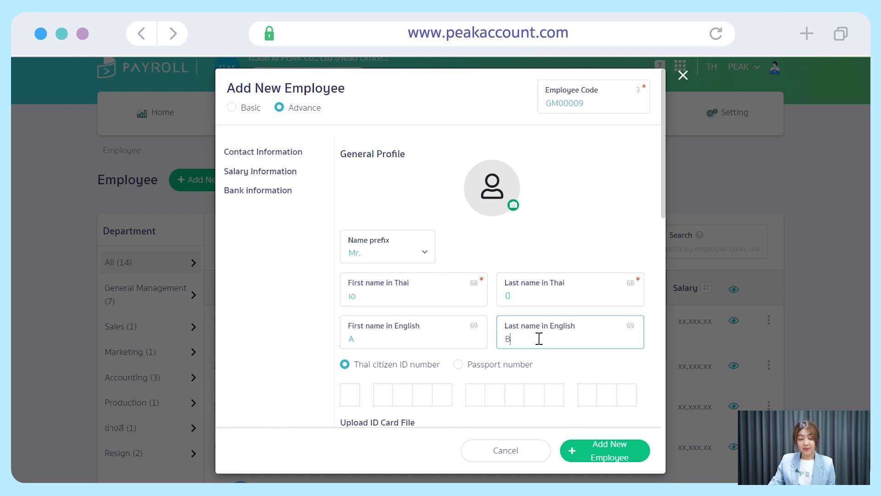
Enter the employee's Thai citizen ID number.
scroll(539, 338, "down", 2)
left_click(351, 322)
type("111111111111")
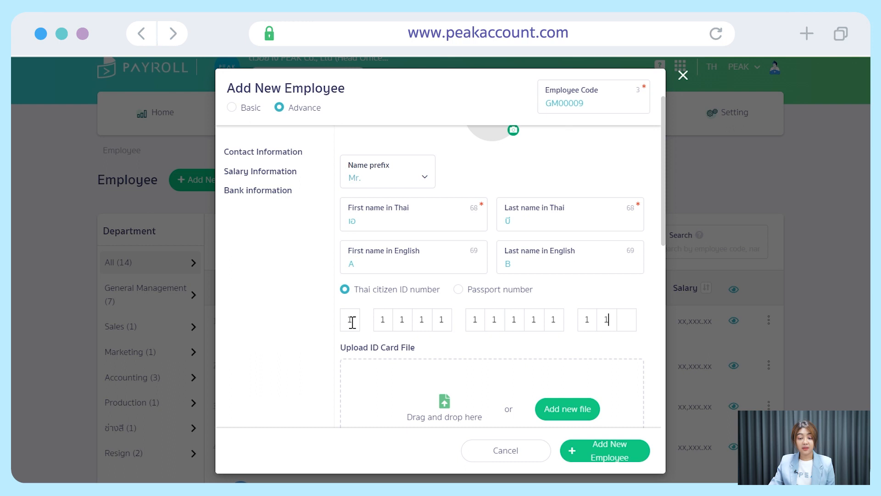
type("1")
scroll(533, 290, "down", 6)
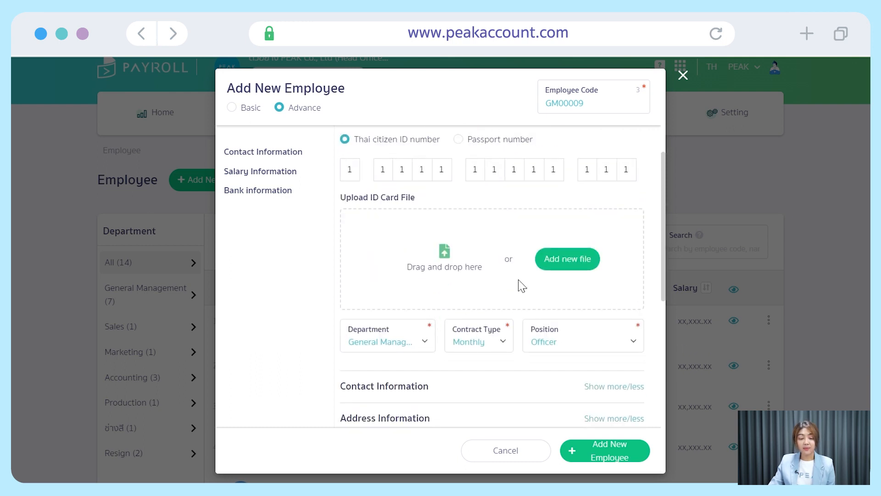
Assign the new employee to the Accounting department, giving code AC00004.
left_click(422, 268)
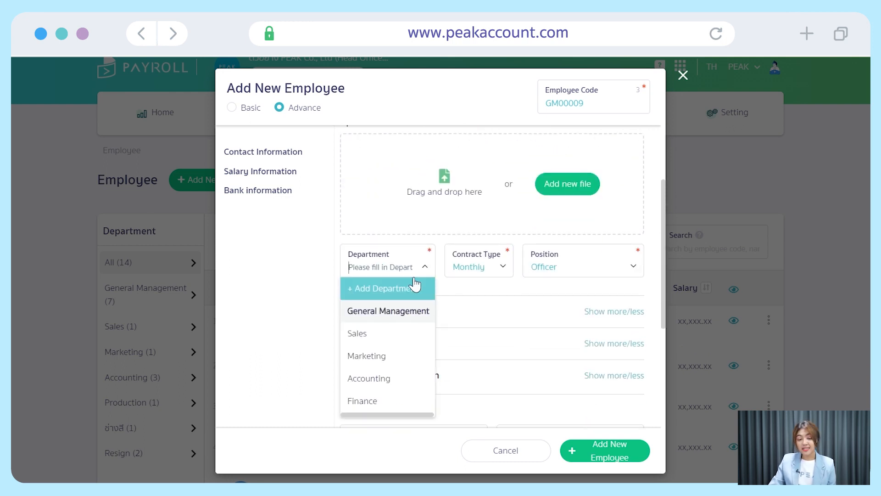
left_click(415, 378)
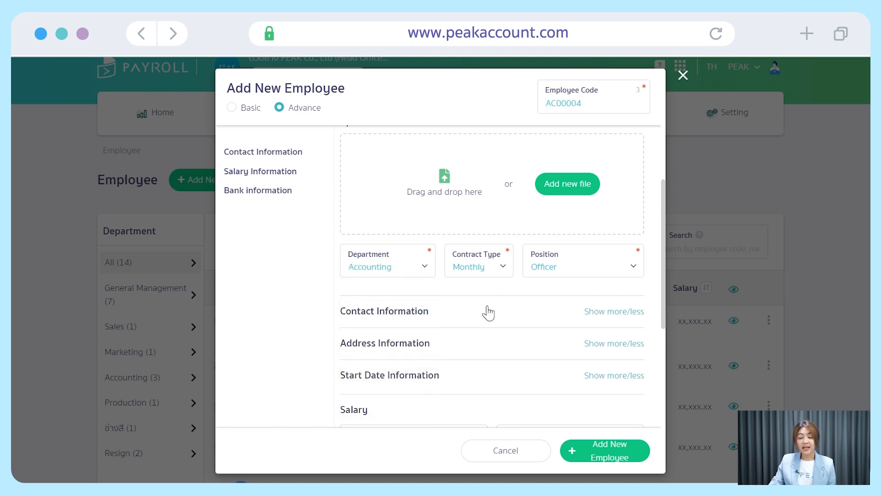
left_click(504, 276)
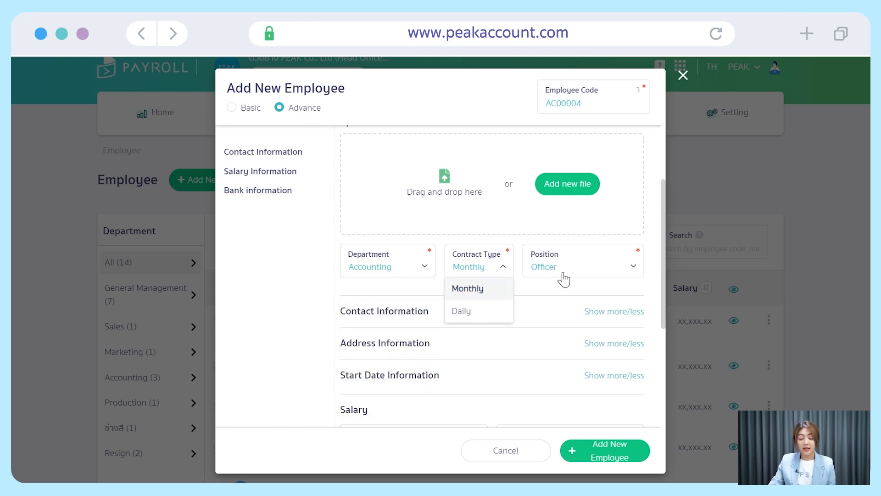
scroll(638, 276, "down", 1)
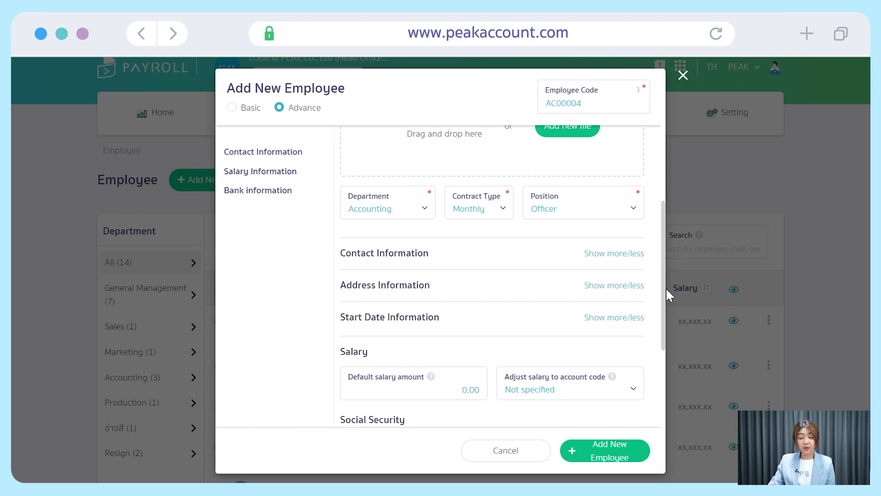
Enter the employee's e-mail address and mobile number under Contact Information.
left_click(624, 256)
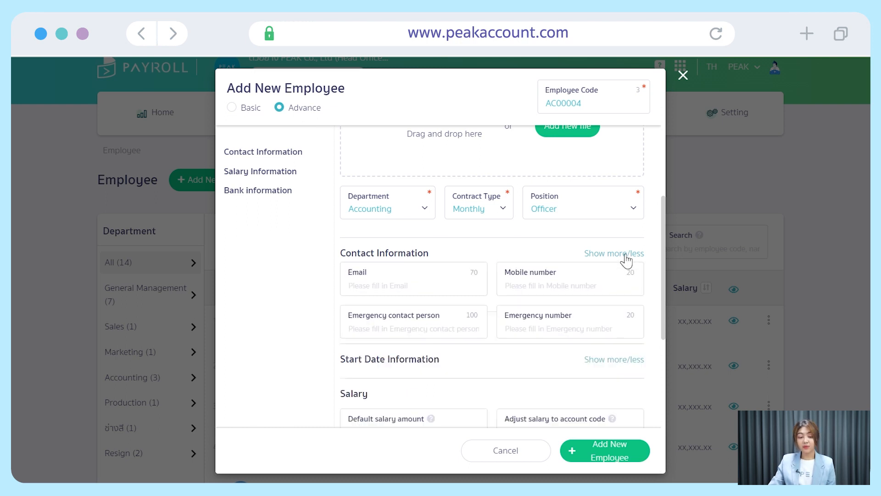
left_click(440, 293)
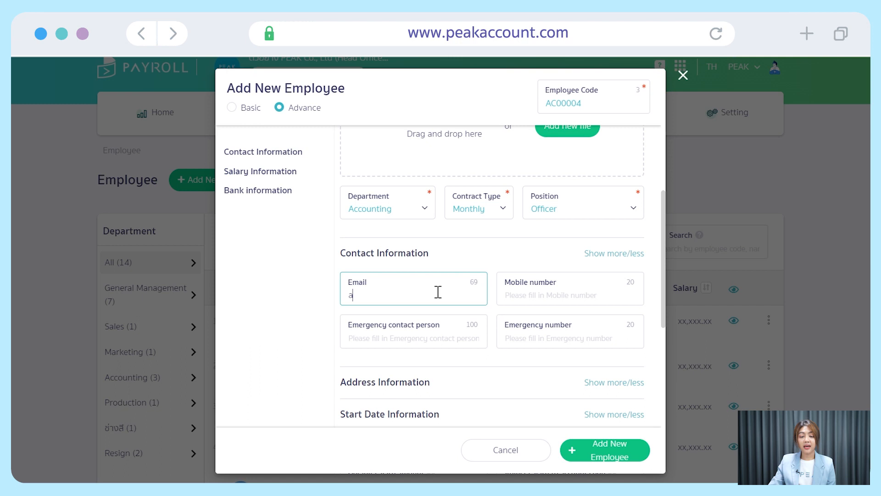
key("BackSpace")
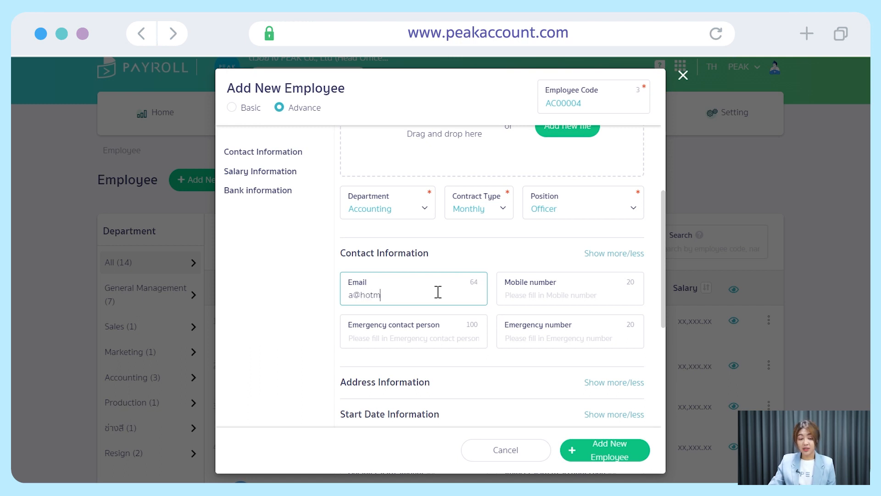
key("Tab")
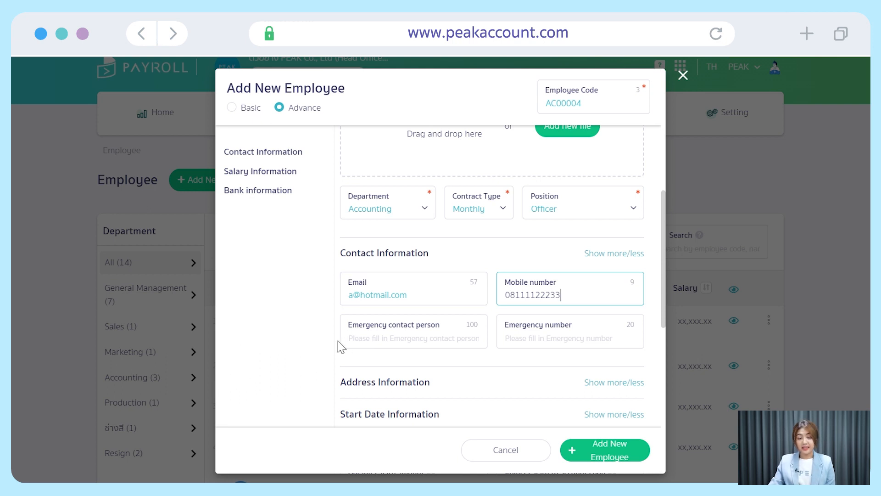
left_click(372, 339)
scroll(372, 339, "down", 2)
left_click(529, 257)
scroll(528, 263, "down", 2)
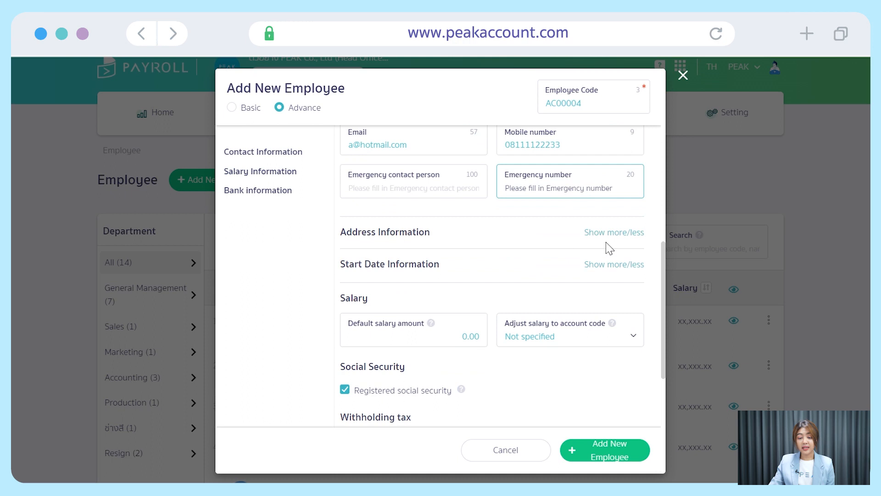
Set the default salary amount to 20,000 and leave the salary account code as Not specified.
left_click(628, 232)
scroll(464, 325, "down", 3)
left_click(463, 325)
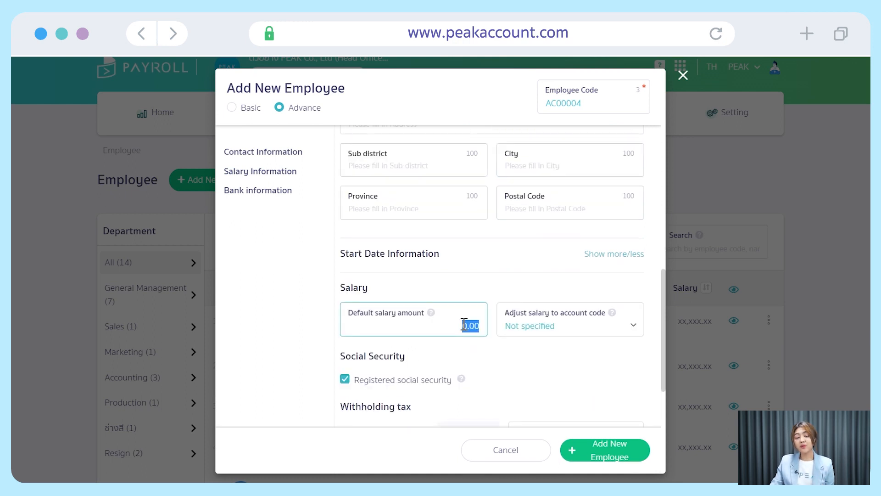
type("20,00")
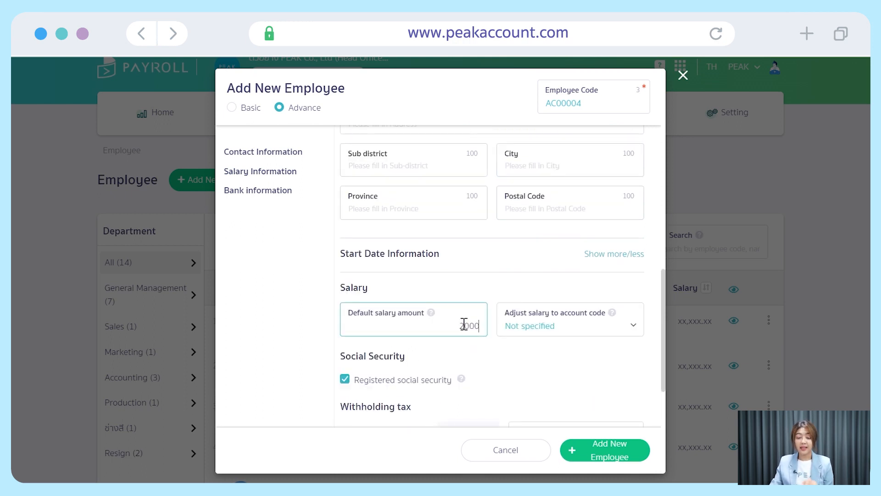
type("0")
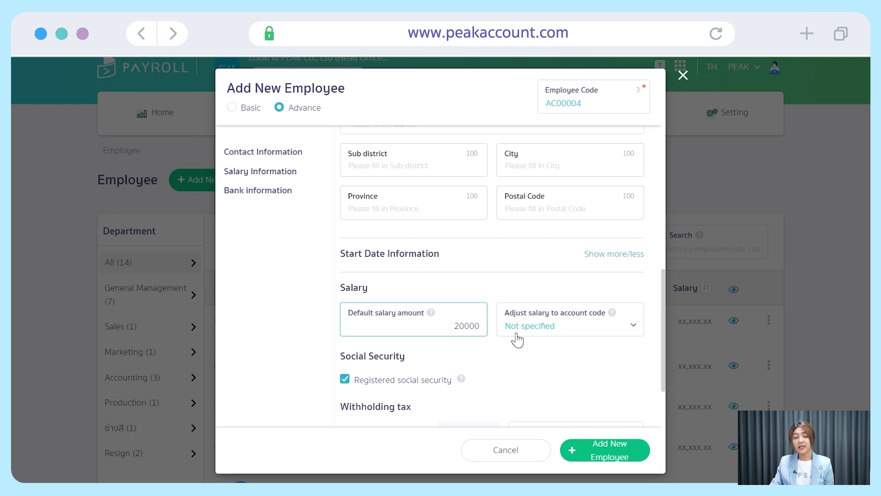
left_click(630, 334)
left_click(633, 327)
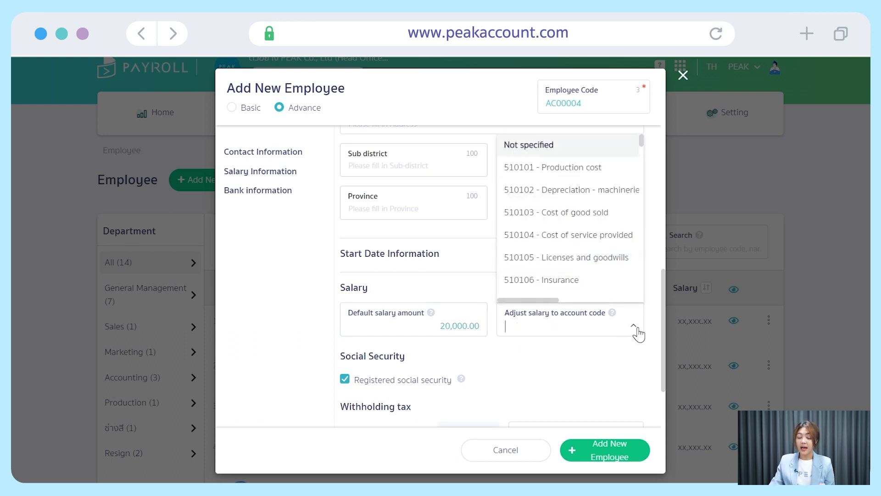
left_click(637, 353)
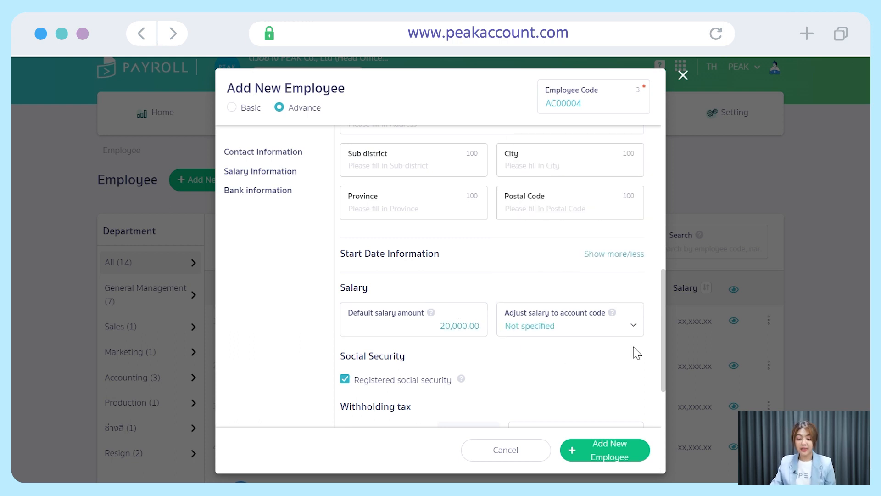
scroll(636, 352, "down", 2)
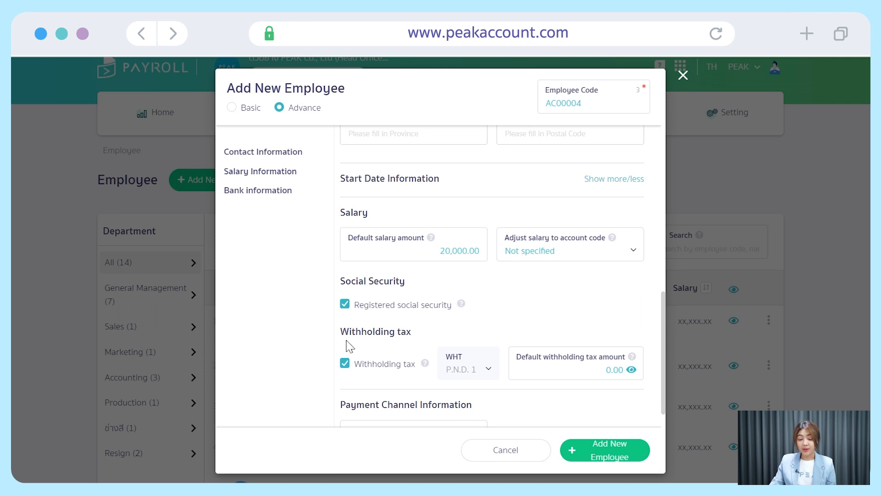
left_click(614, 264)
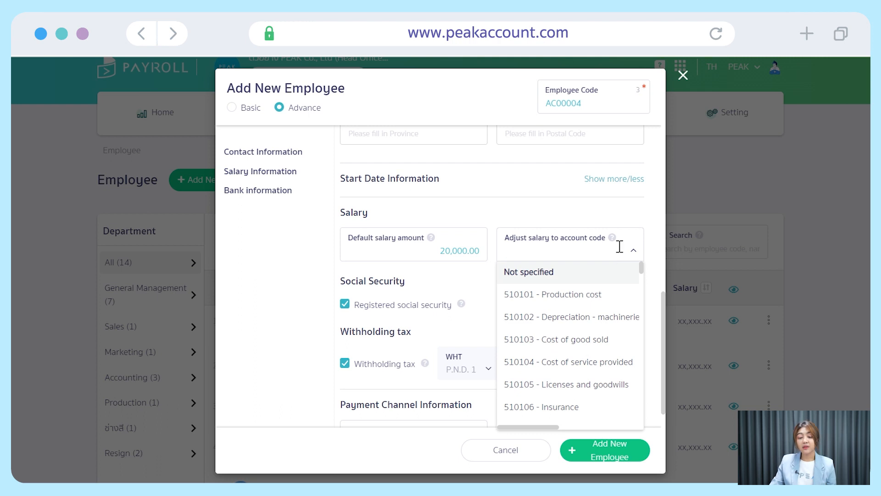
mouse_move(613, 238)
left_click(624, 243)
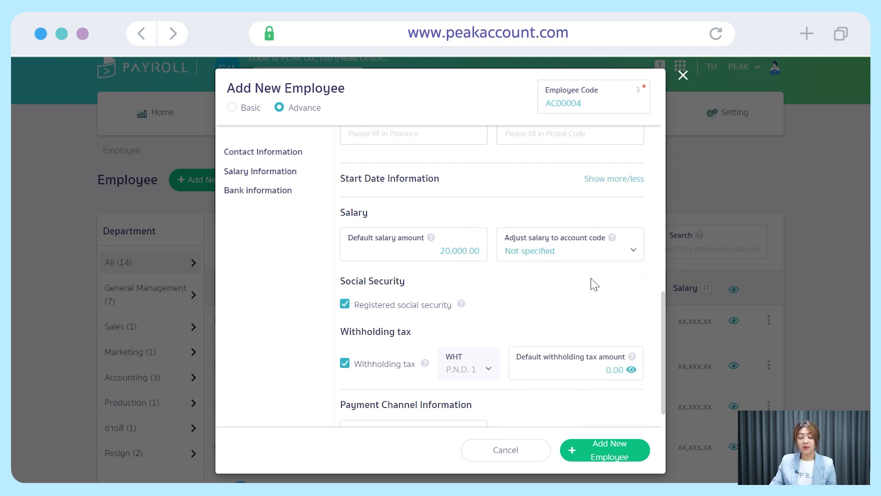
scroll(591, 271, "down", 2)
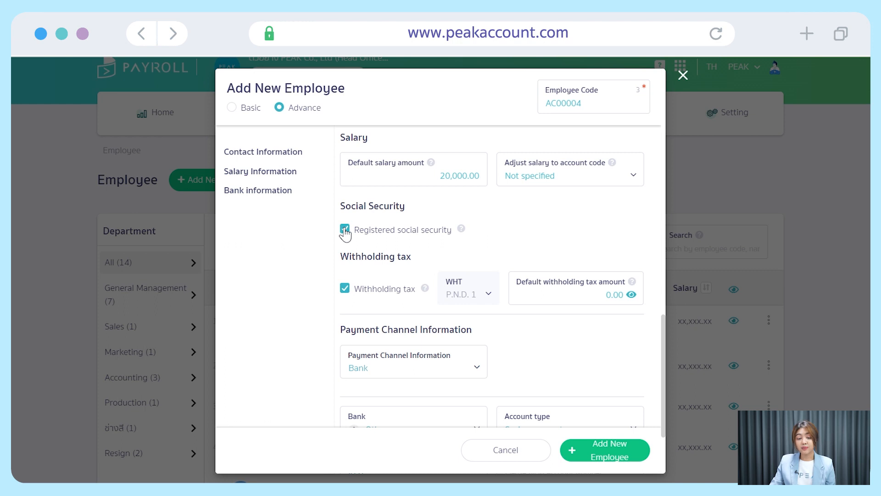
mouse_move(465, 235)
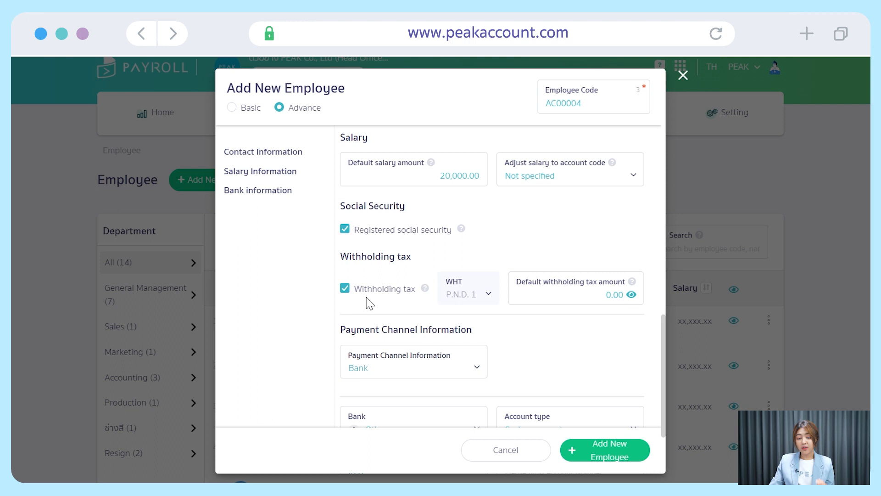
Review the withholding tax calculation and keep Bank as the payment channel.
left_click(632, 295)
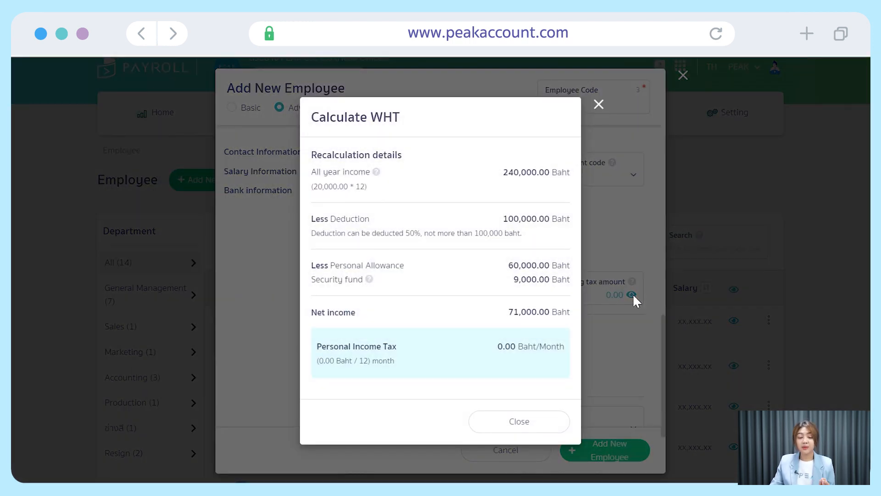
left_click(552, 421)
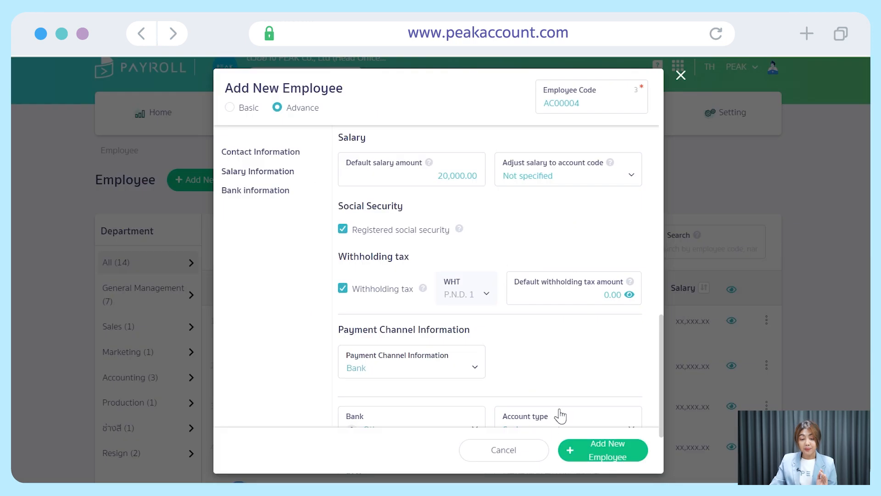
scroll(567, 333, "down", 2)
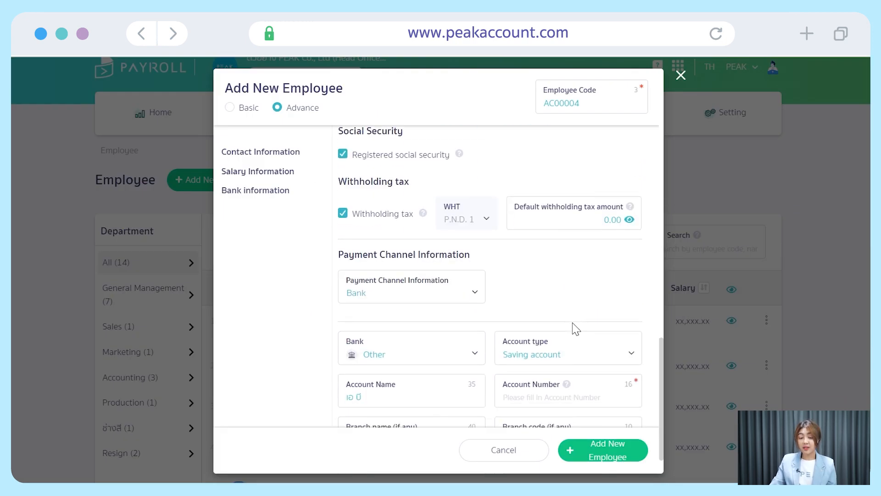
left_click(475, 293)
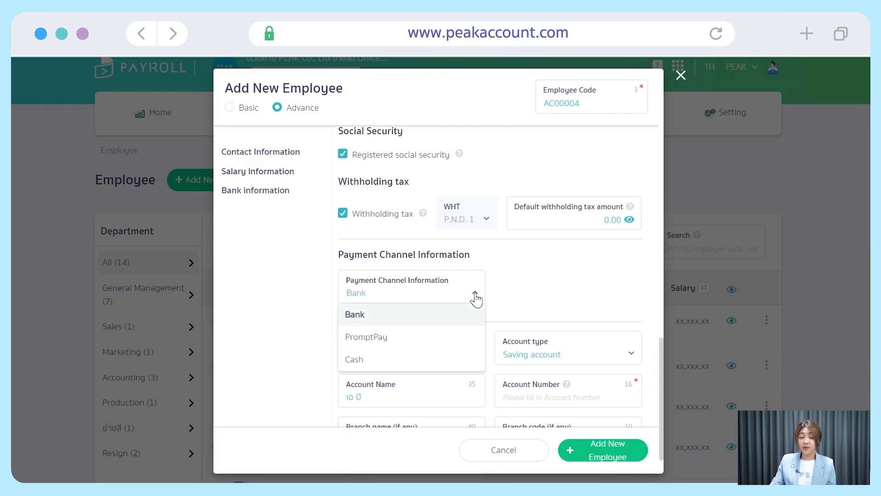
left_click(464, 323)
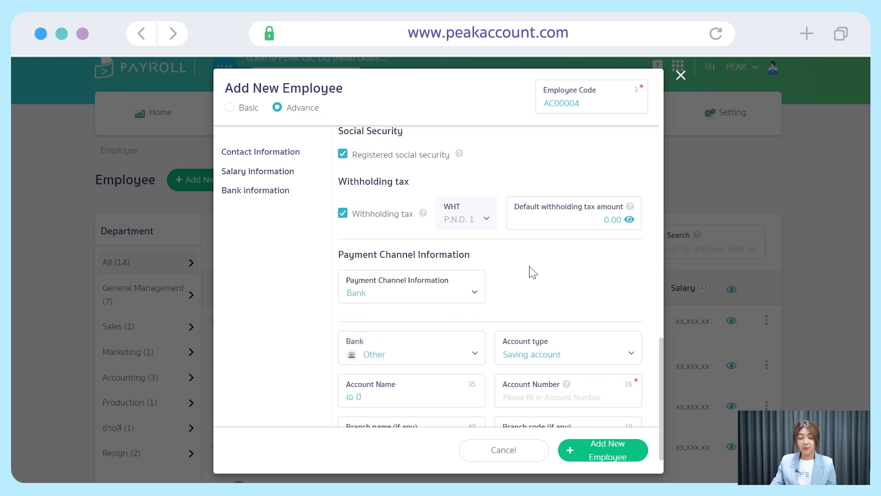
Choose SCB as the bank, enter the employee's account number, and submit the employee.
scroll(530, 271, "down", 1)
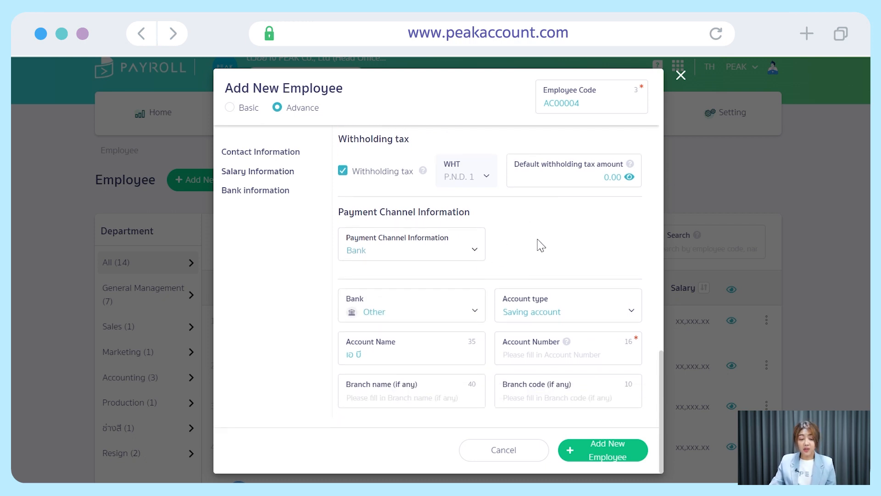
scroll(541, 244, "down", 2)
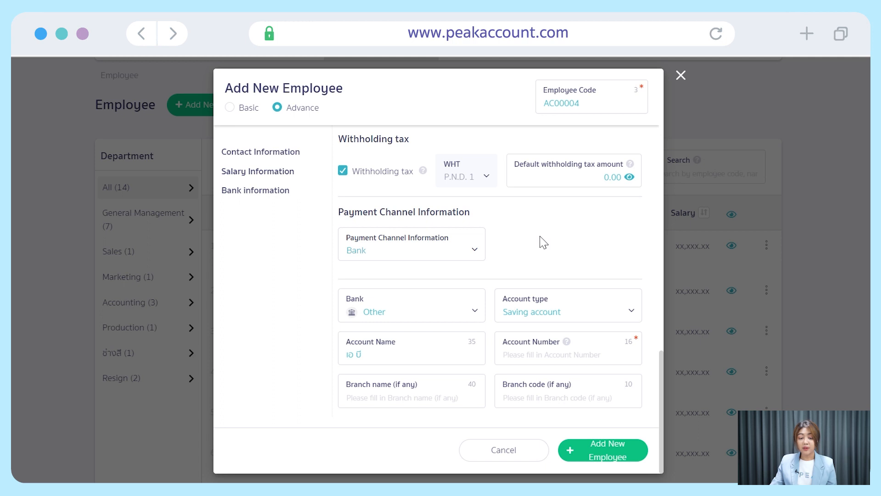
scroll(543, 242, "down", 2)
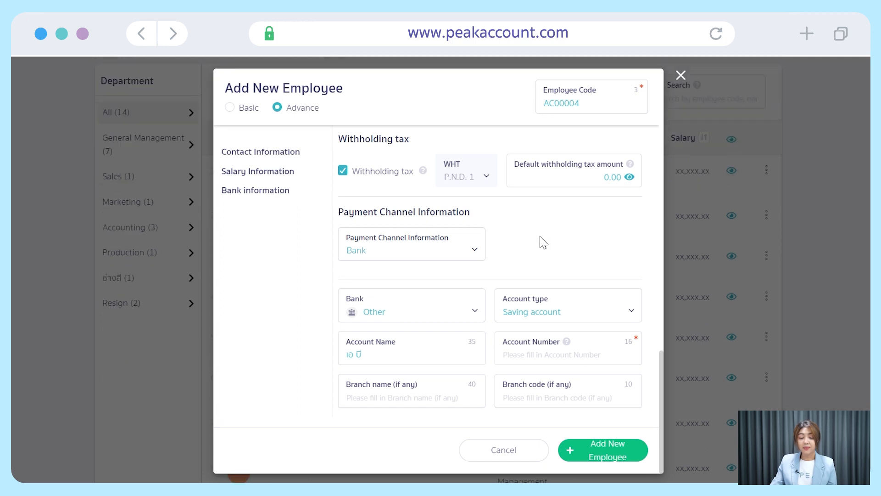
left_click(469, 317)
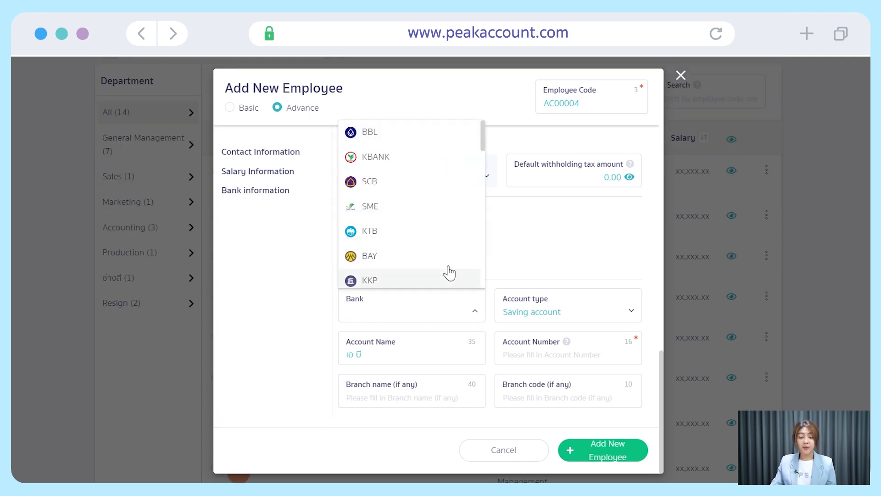
left_click(444, 190)
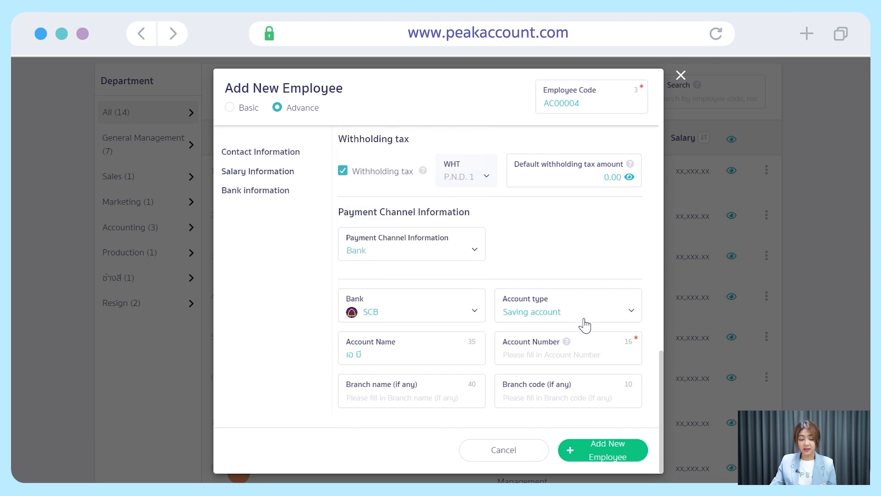
left_click(513, 359)
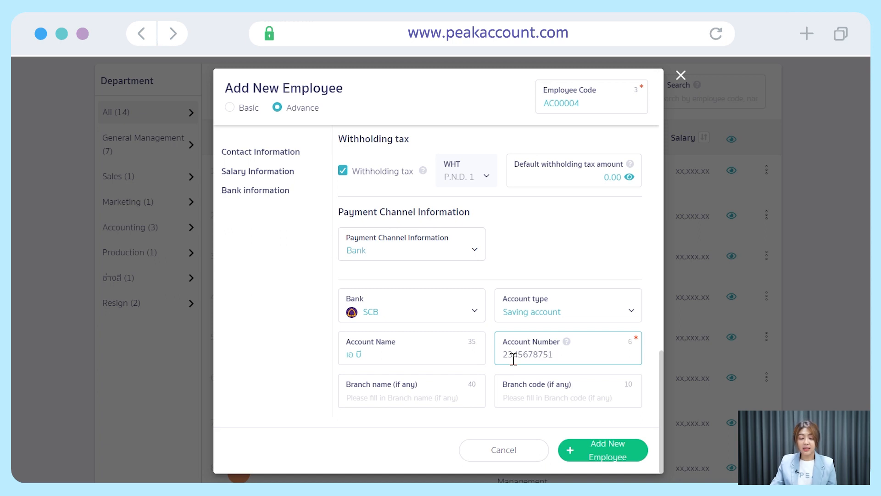
scroll(593, 427, "down", 2)
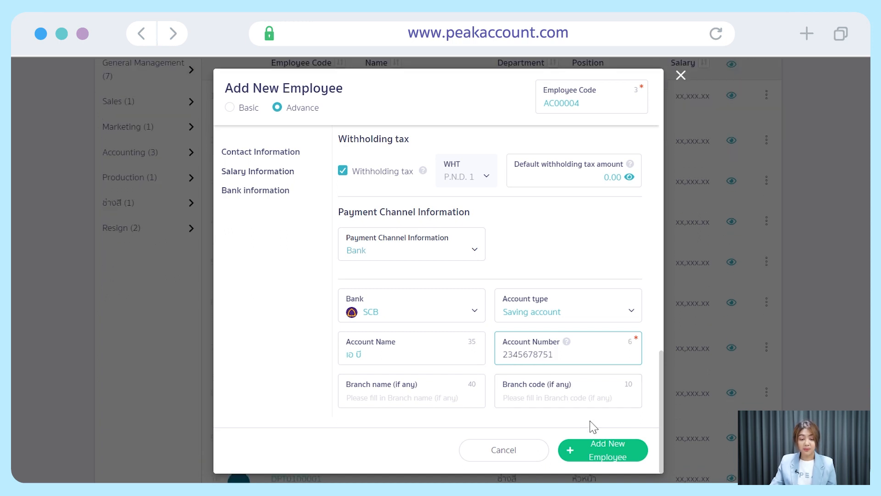
left_click(633, 454)
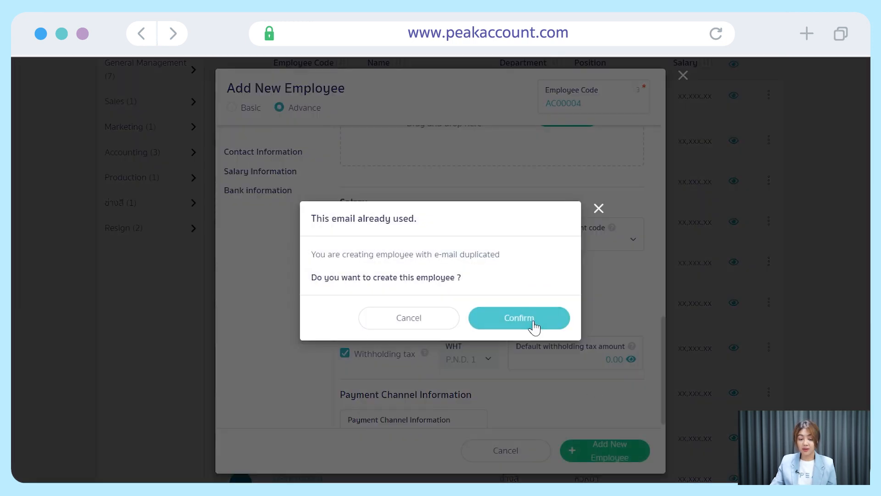
Confirm creating employee AC00004 despite the duplicate e-mail warning.
left_click(549, 317)
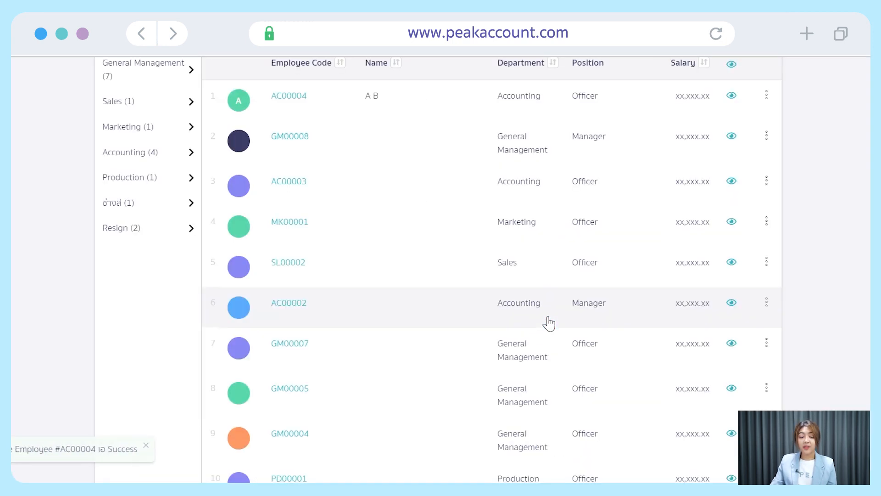
scroll(459, 294, "up", 2)
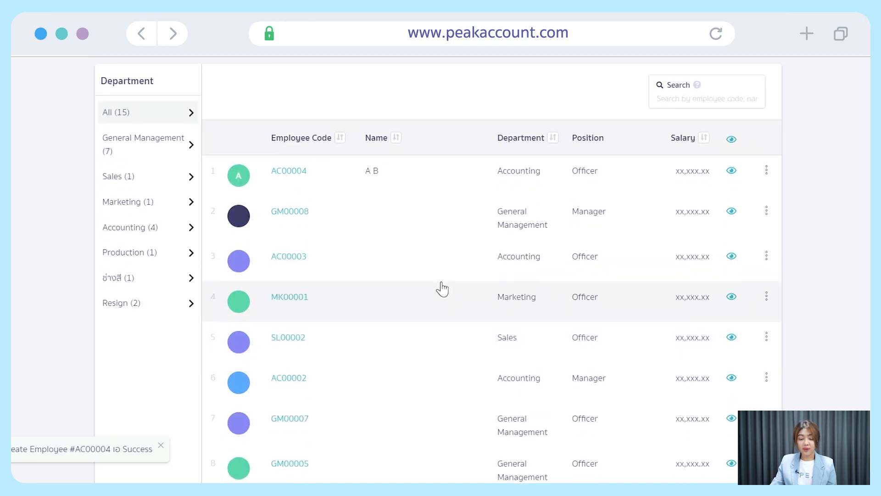
scroll(442, 288, "up", 3)
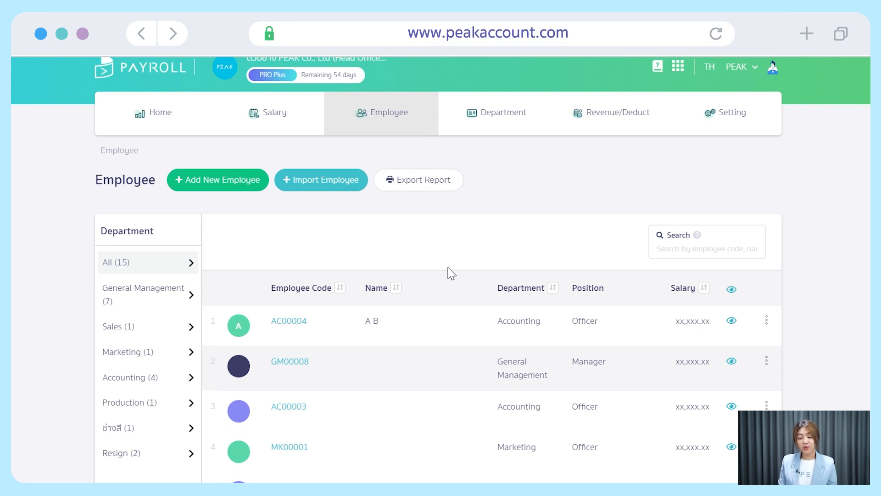
Download and open the Import_Employee.xlsx template, then close the Import Employee dialog.
left_click(356, 187)
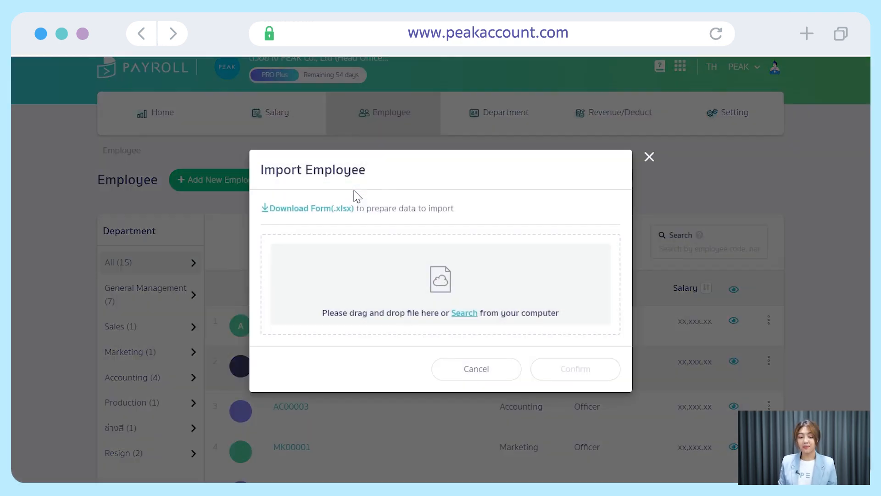
left_click(330, 210)
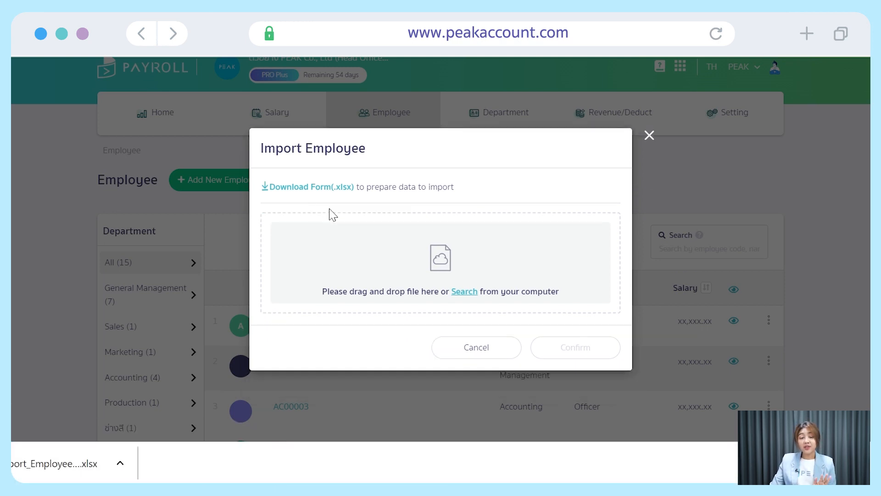
left_click(107, 473)
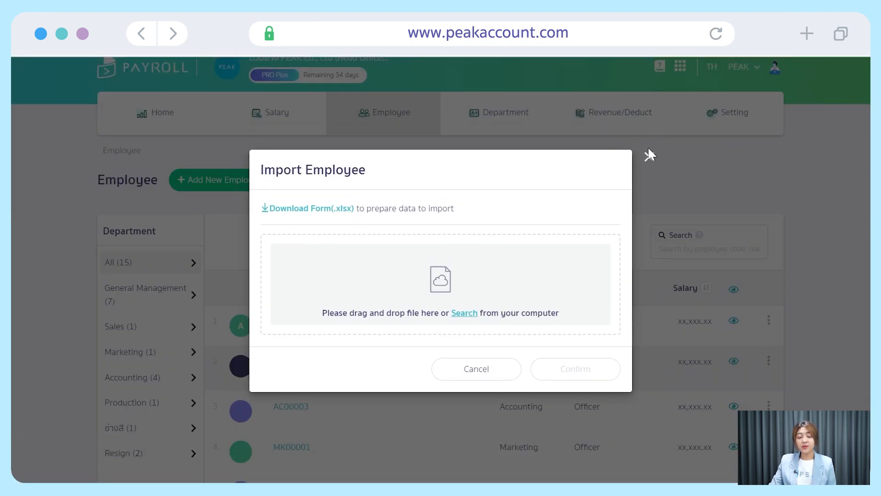
left_click(648, 152)
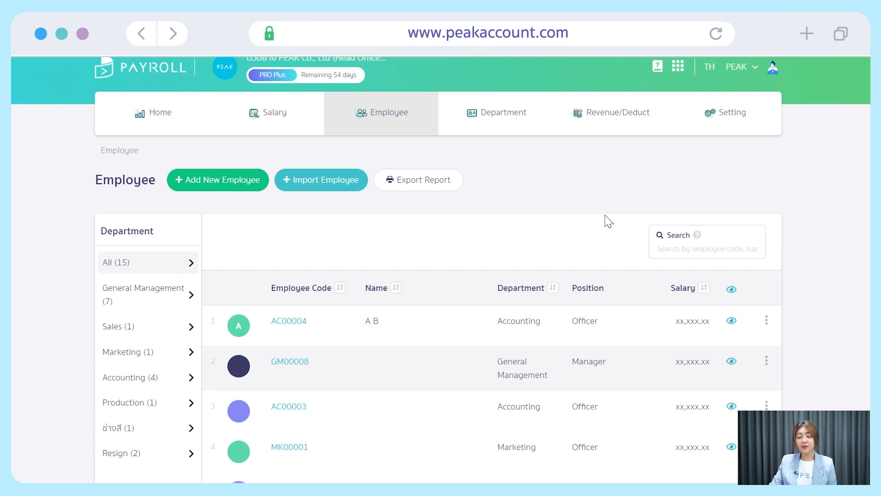
From the Home dashboard, create salary pay run PAY-20230401 for 01/04/2023–30/04/2023.
left_click(164, 113)
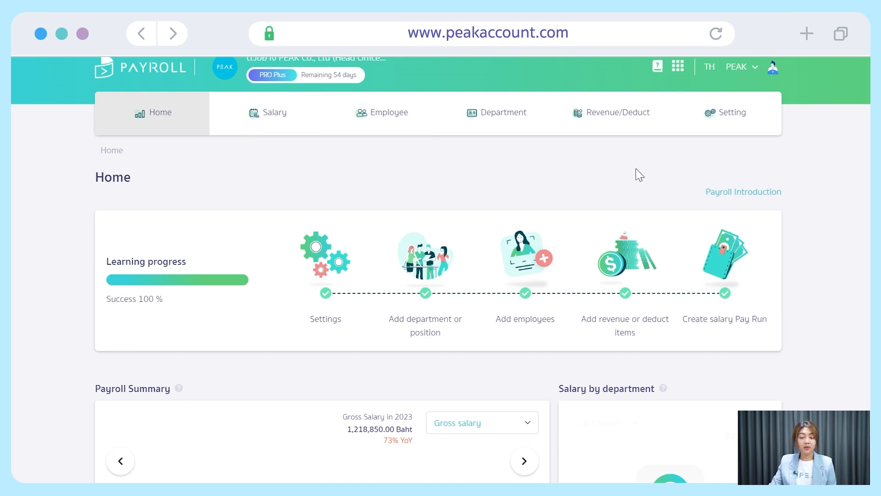
mouse_move(299, 122)
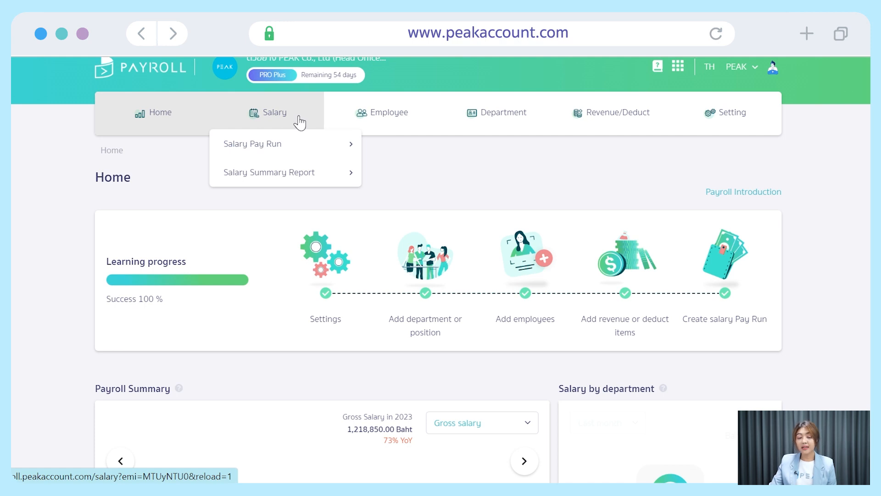
mouse_move(295, 149)
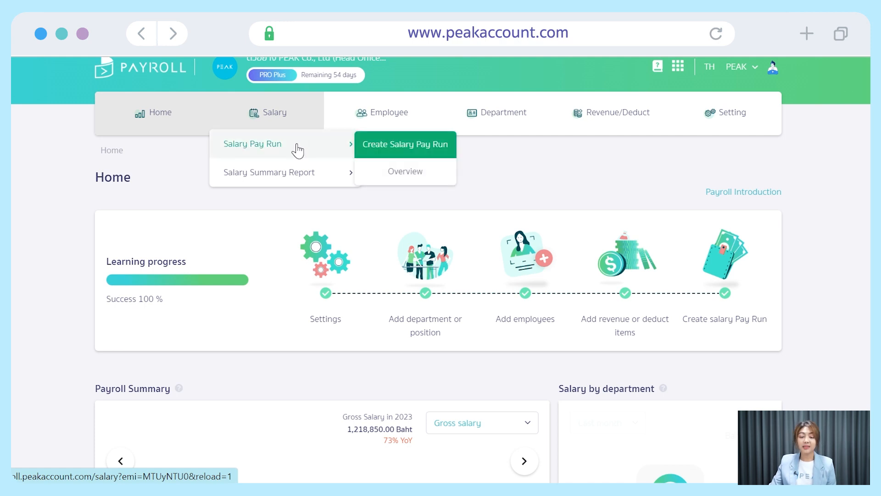
left_click(413, 149)
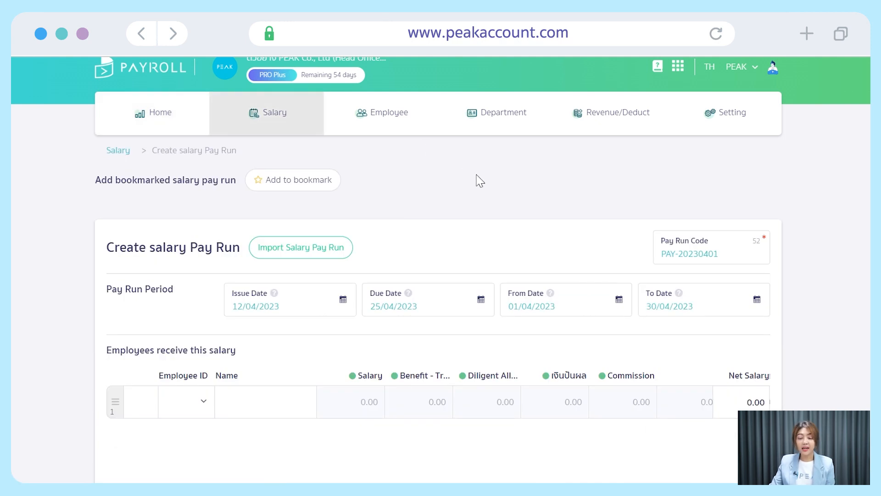
scroll(480, 180, "down", 2)
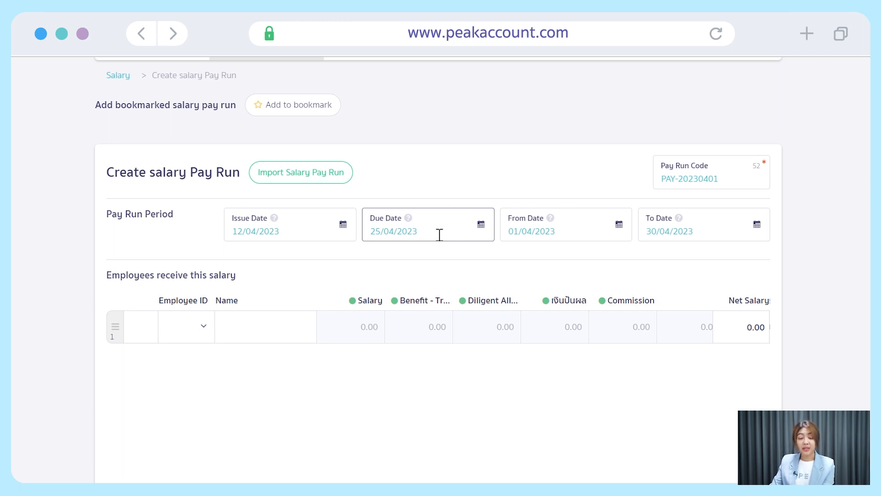
scroll(439, 235, "up", 2)
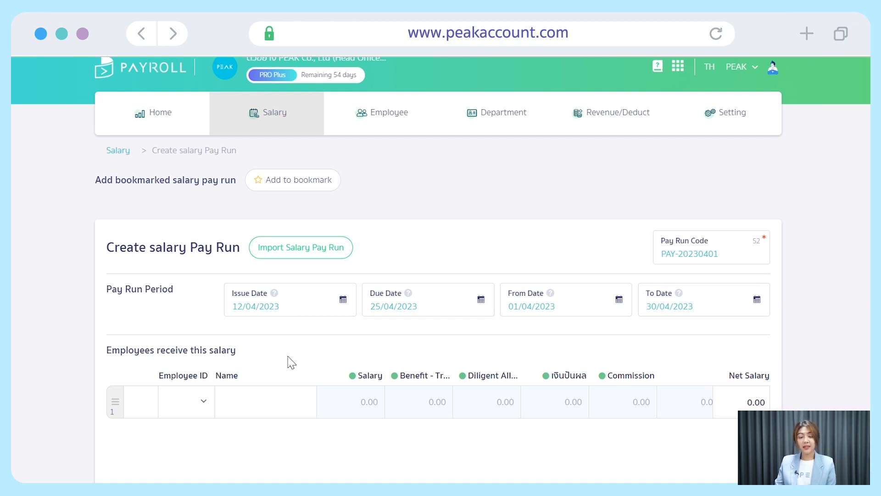
Put employee AC00004 in row 1 of the pay run, showing 20,000.00 salary and 19,250.00 net.
left_click(204, 400)
scroll(202, 406, "down", 5)
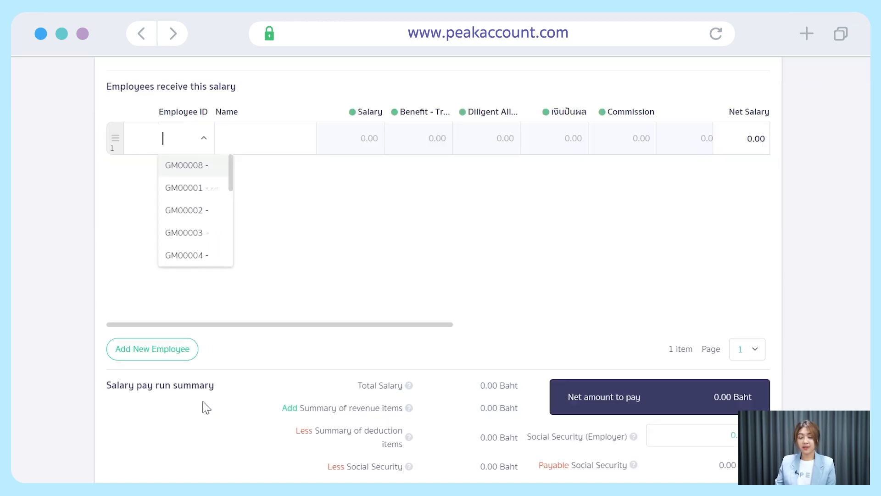
left_click_drag(230, 177, 241, 267)
left_click(214, 211)
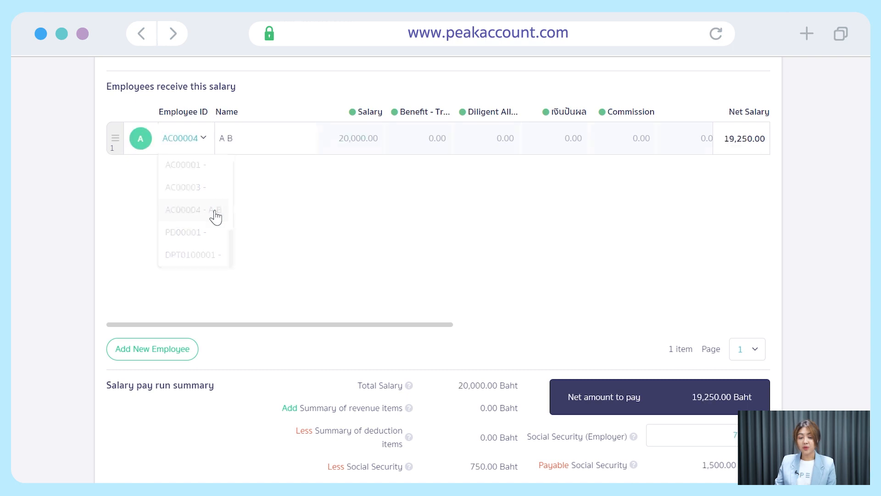
scroll(318, 240, "up", 3)
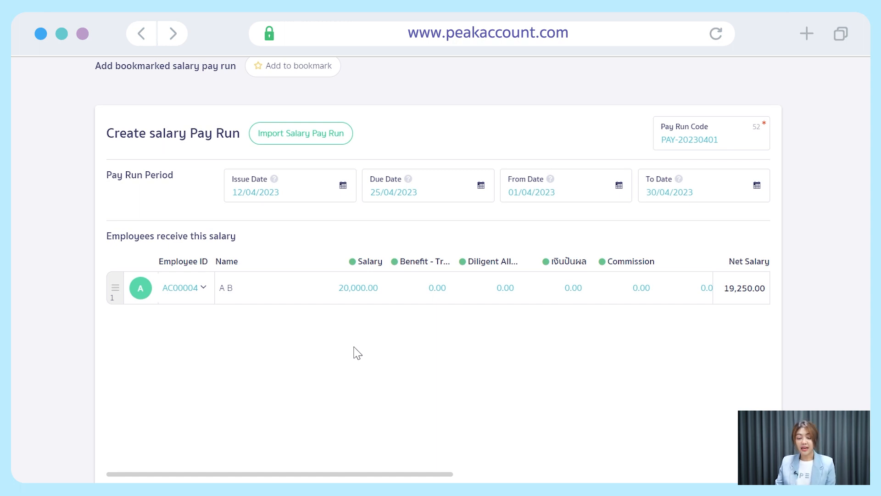
left_click_drag(410, 477, 755, 468)
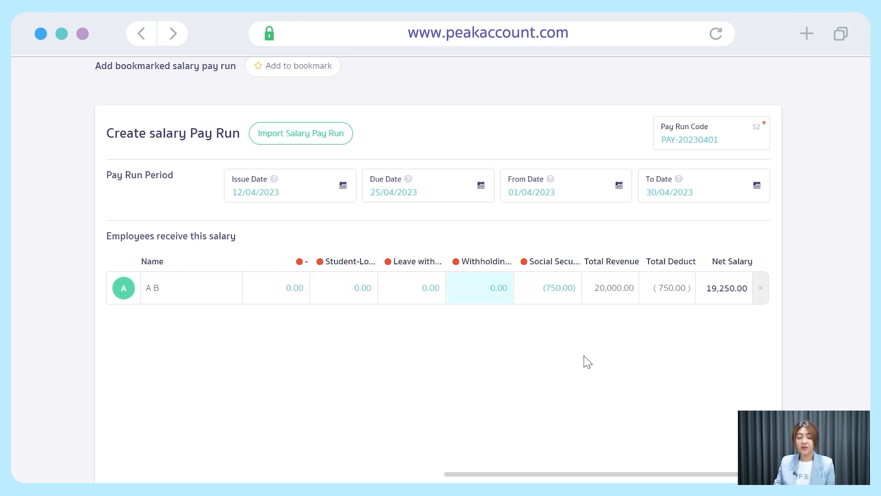
Look at the Import Salary Pay Run dialog, then close it without importing.
left_click(340, 142)
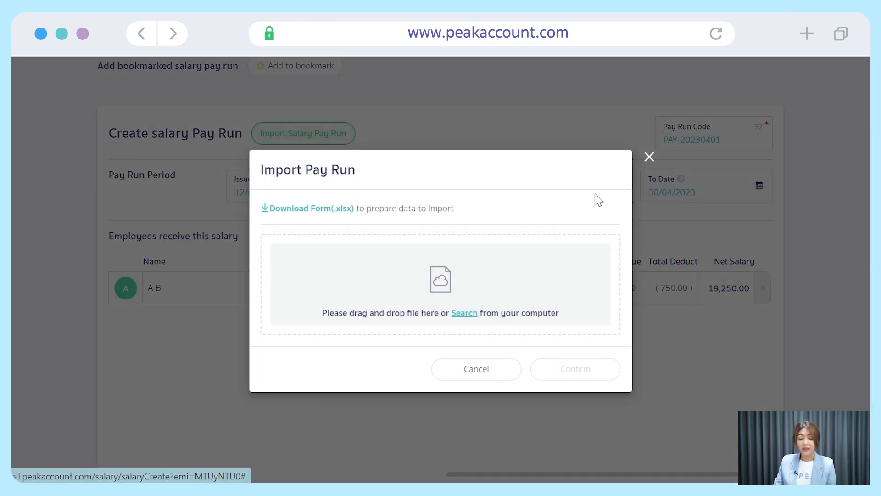
left_click(647, 160)
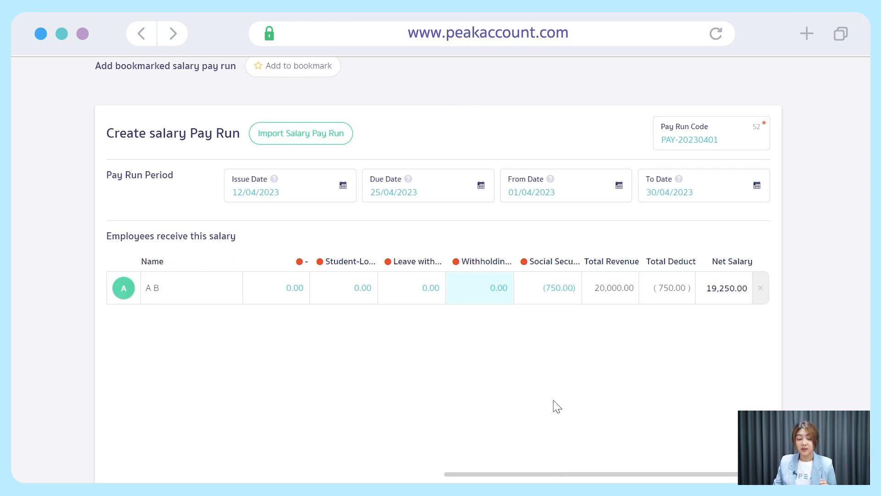
scroll(569, 390, "down", 2)
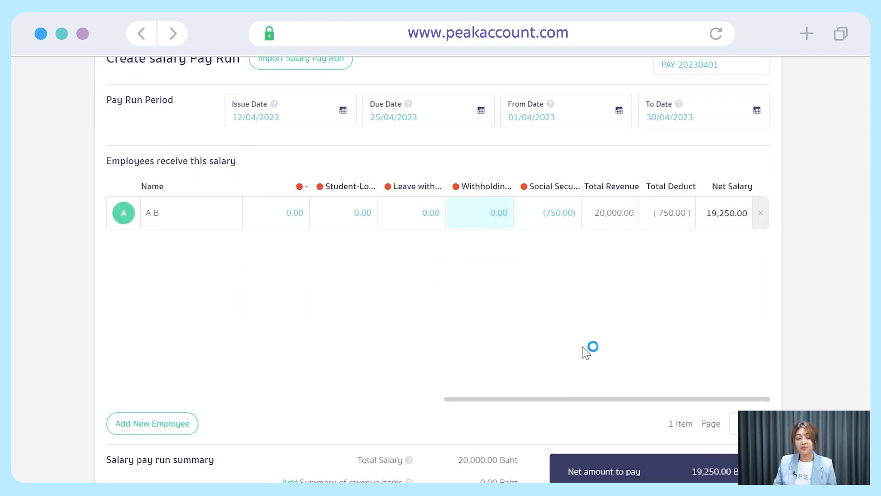
scroll(604, 367, "up", 2)
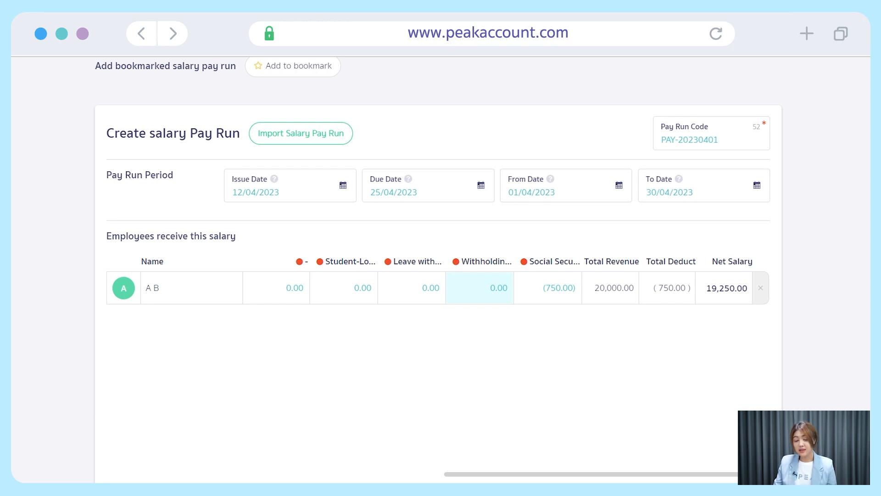
Check the withholding tax calculation details, then view the pay run's Payment tab.
mouse_move(482, 289)
left_click(505, 289)
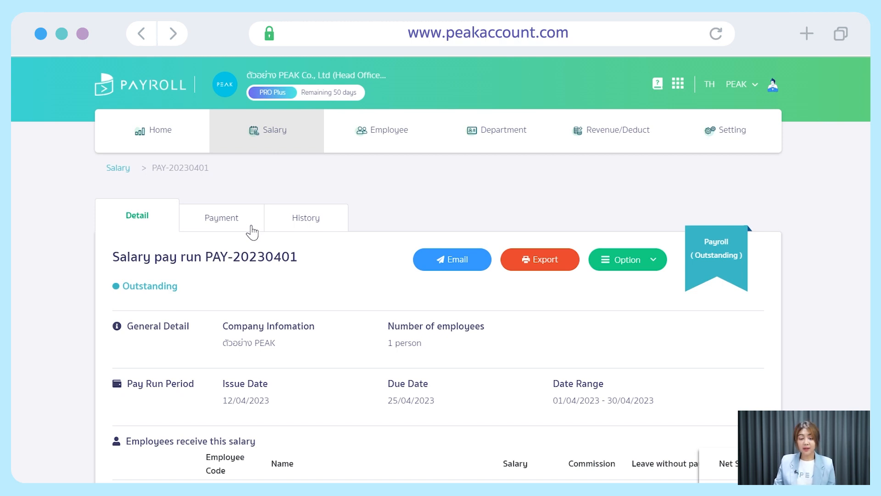
left_click(252, 229)
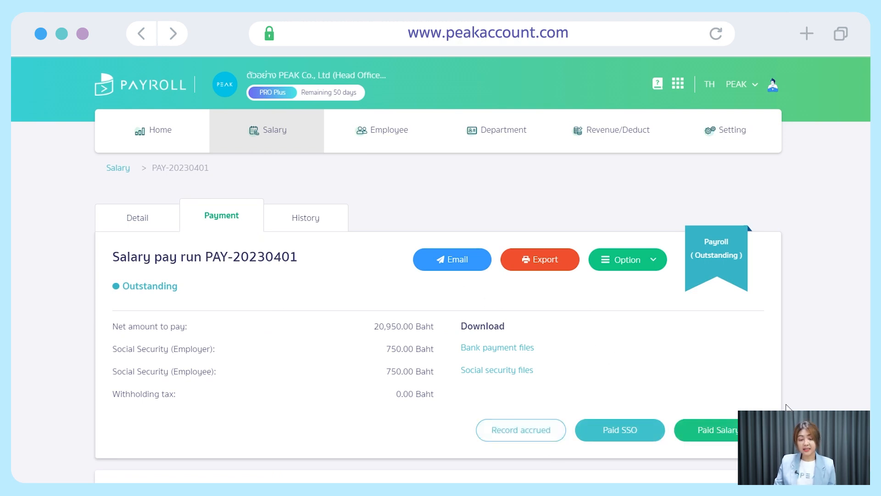
scroll(786, 406, "down", 2)
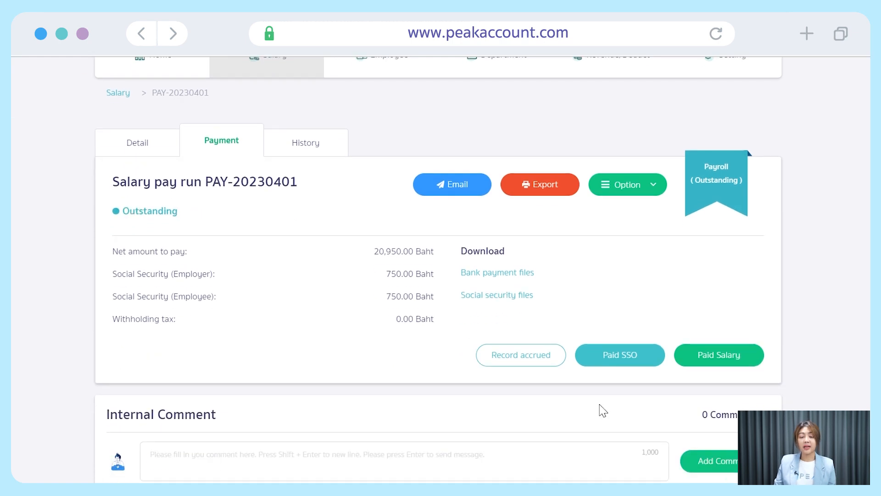
scroll(561, 373, "up", 2)
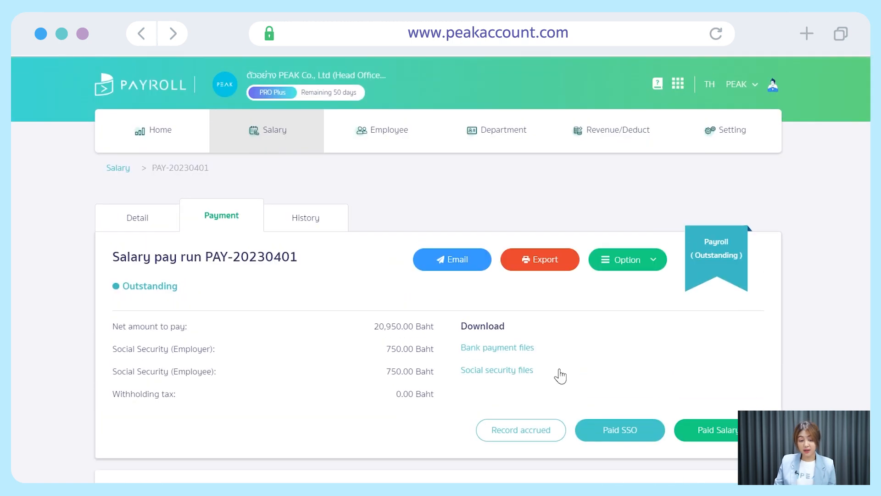
left_click(554, 440)
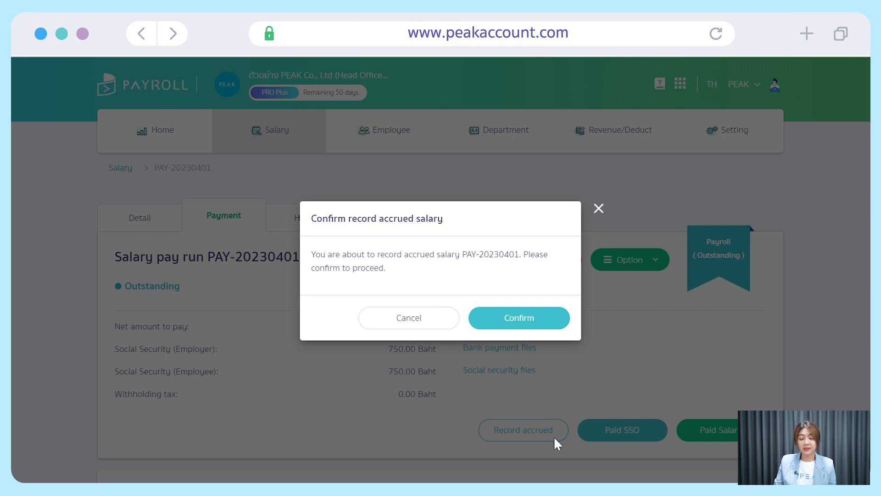
left_click(554, 328)
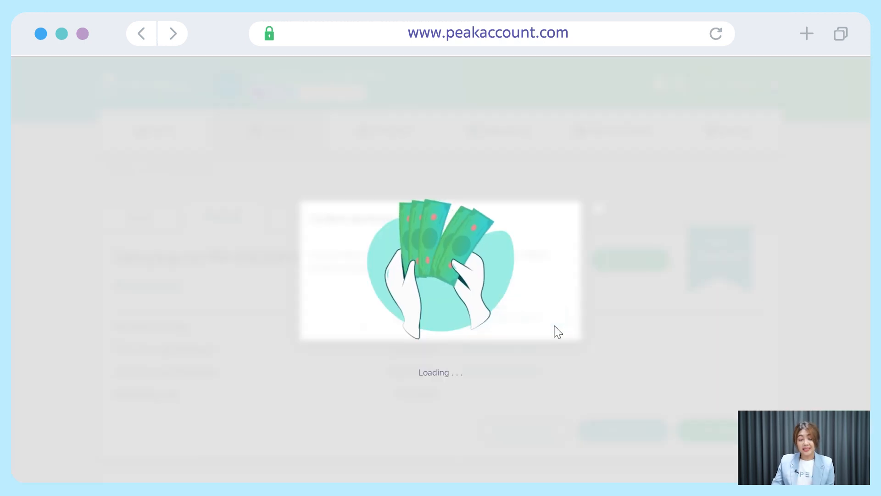
scroll(344, 367, "down", 5)
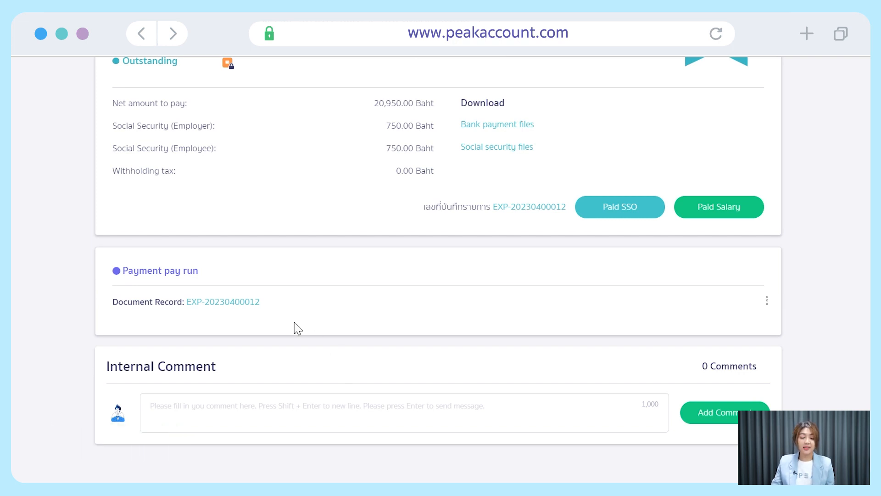
left_click(243, 303)
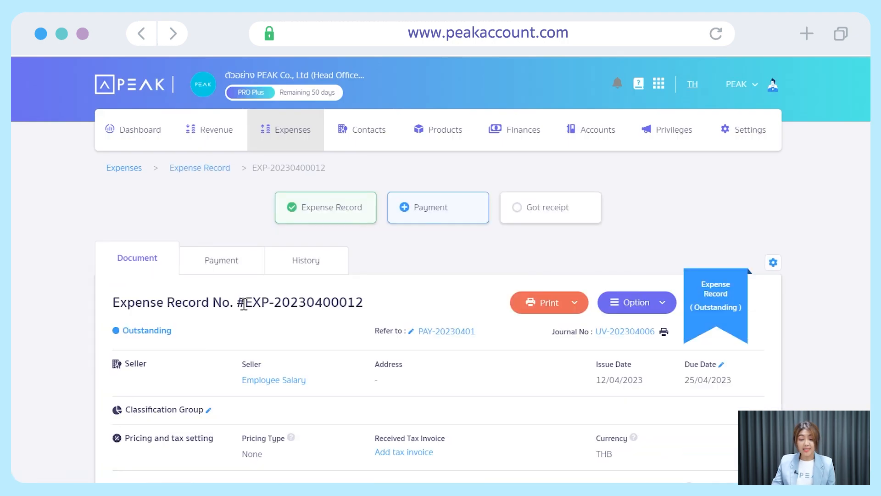
scroll(419, 366, "down", 2)
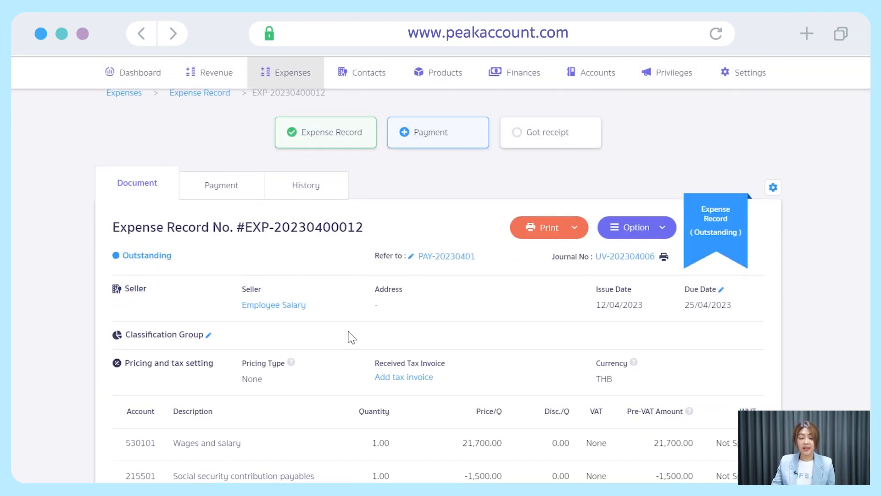
scroll(352, 337, "down", 2)
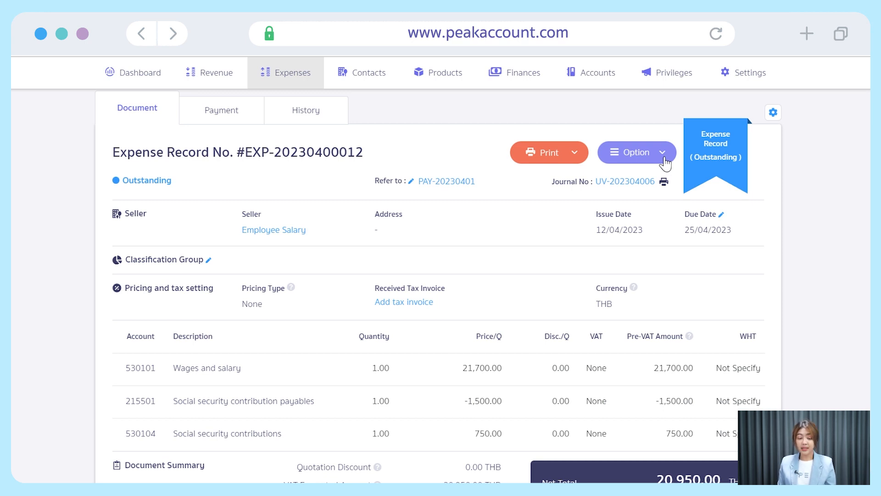
left_click(633, 183)
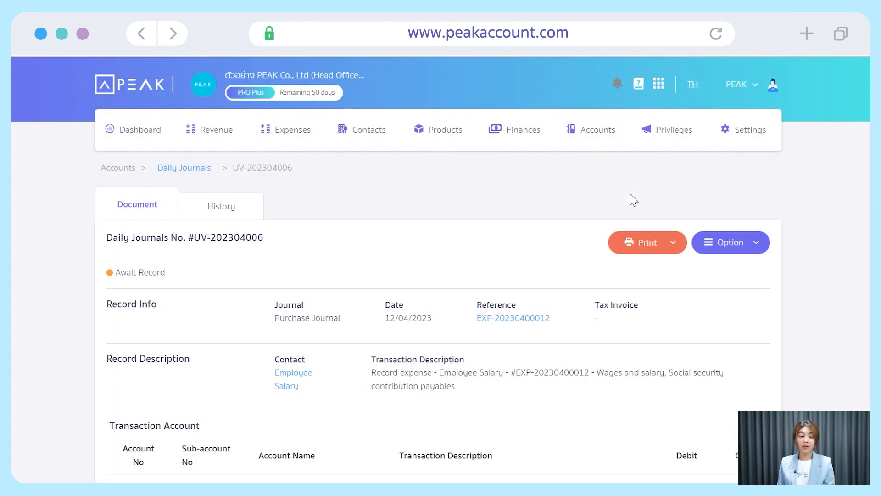
Open journal UV-202304006 for editing, showing four account lines balancing at 22,450.00.
scroll(530, 271, "down", 3)
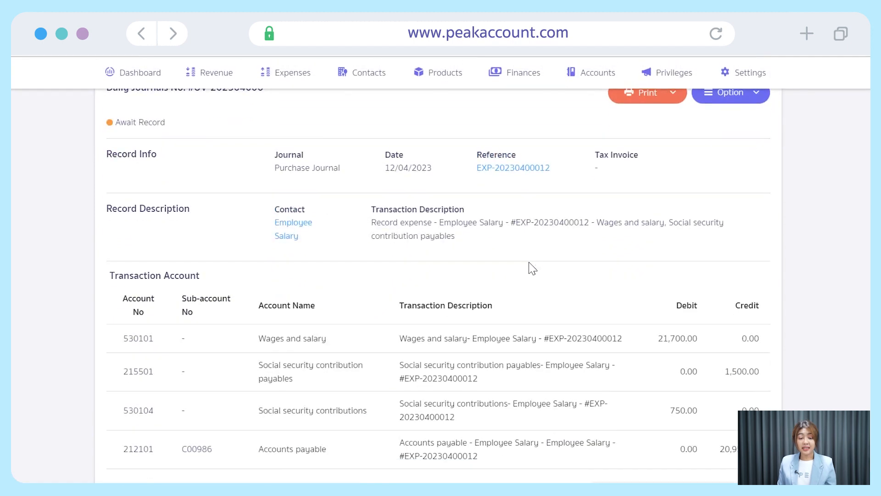
scroll(530, 268, "down", 2)
scroll(317, 408, "up", 2)
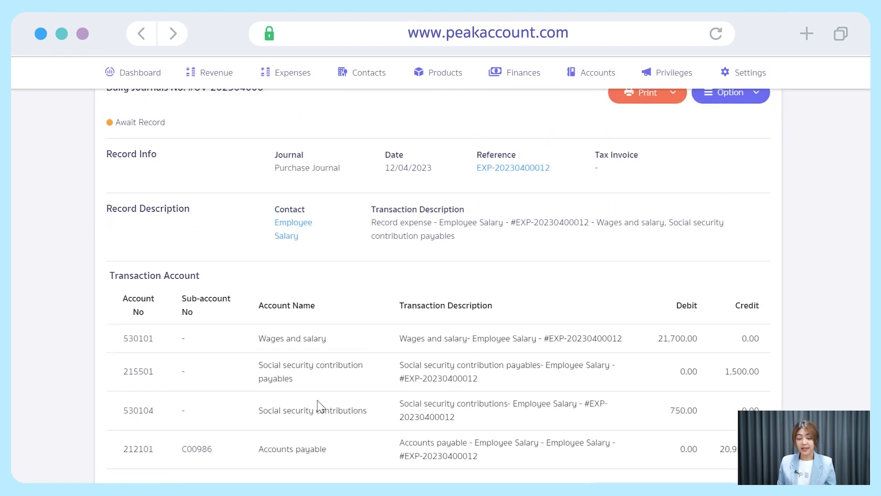
left_click(758, 94)
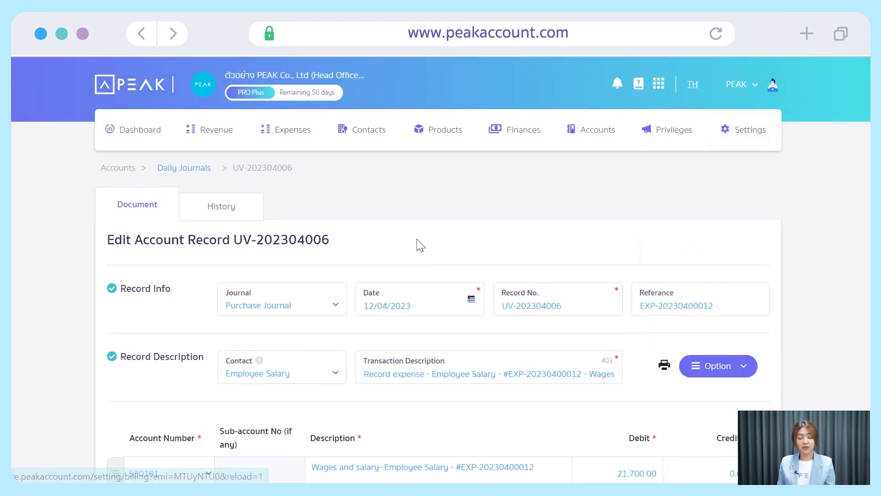
scroll(418, 244, "down", 5)
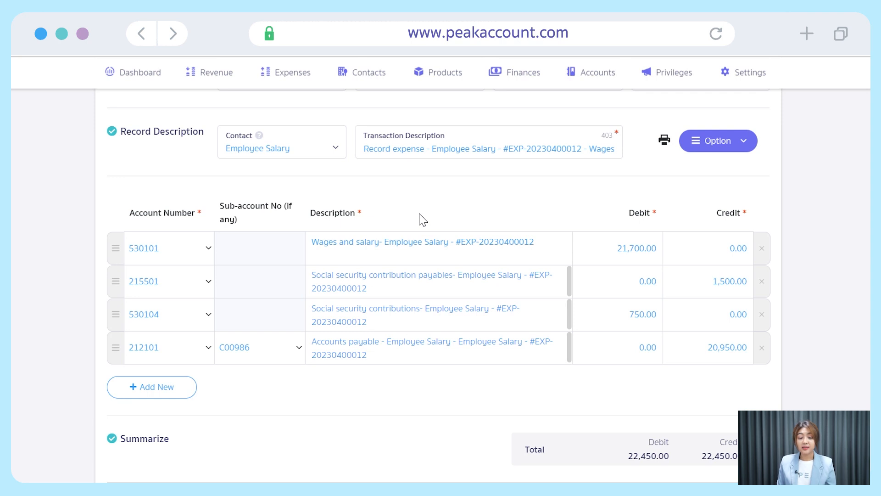
scroll(423, 220, "up", 2)
left_click(203, 427)
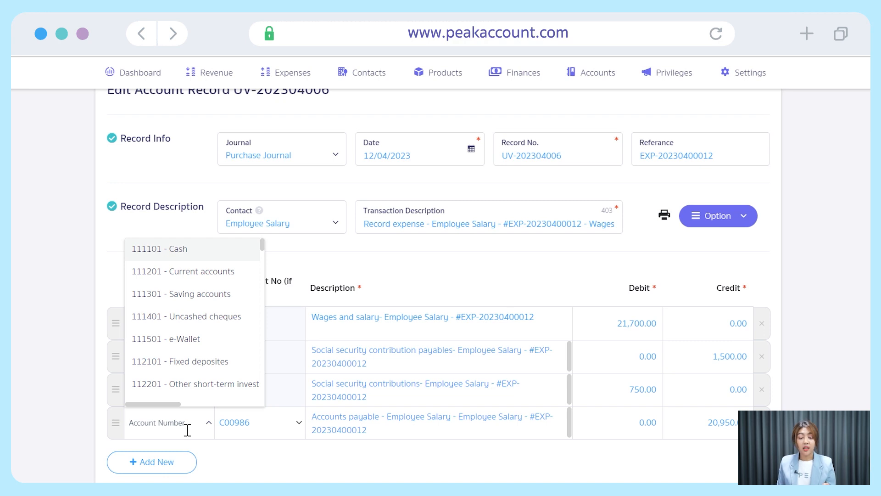
type("2")
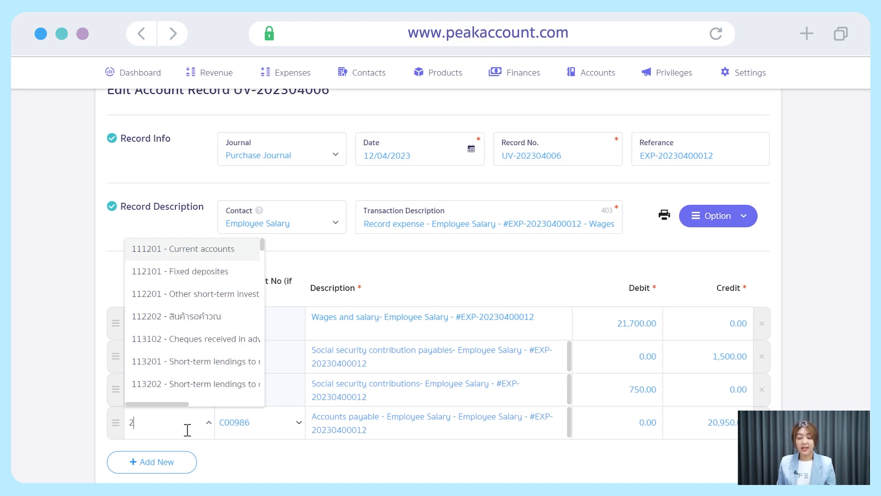
type("1")
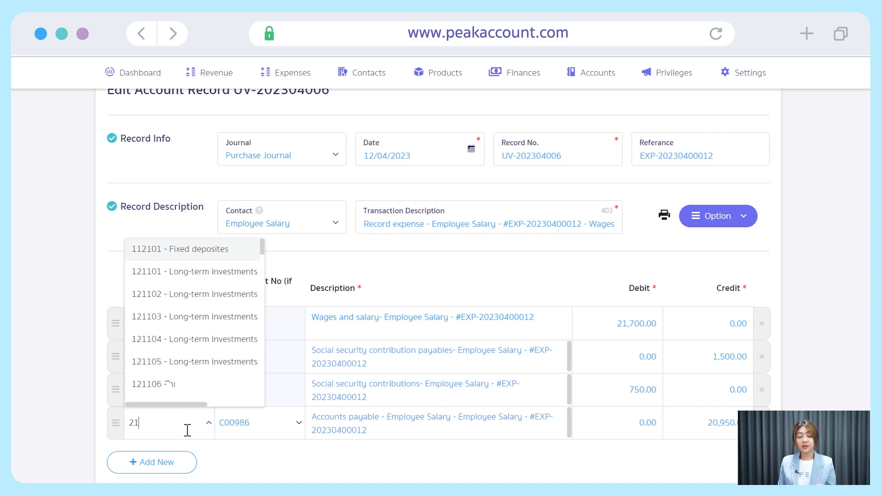
type("2301")
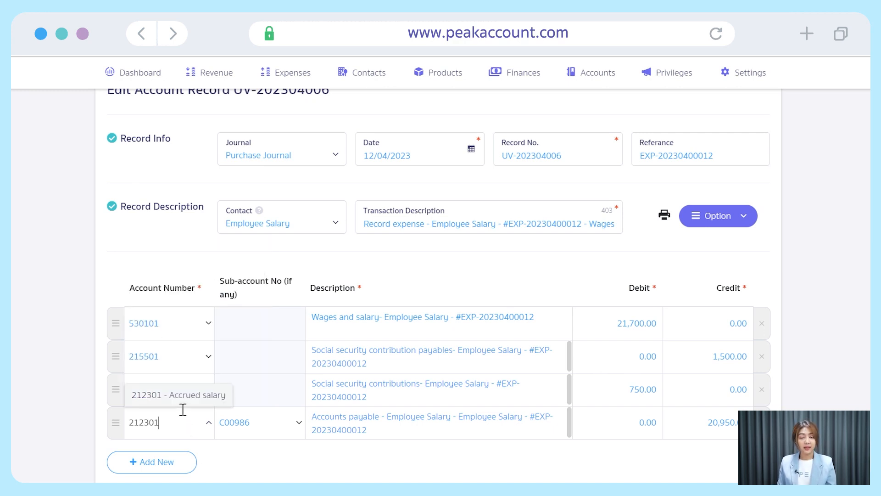
scroll(625, 289, "down", 8)
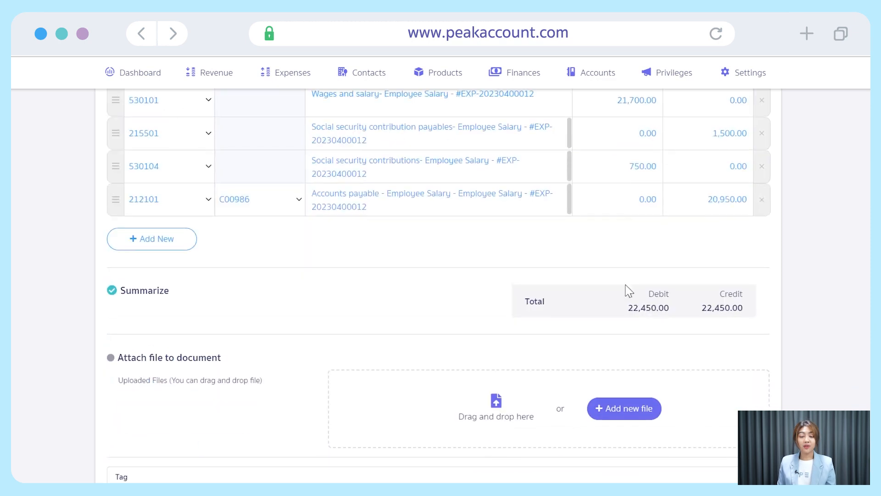
left_click(728, 384)
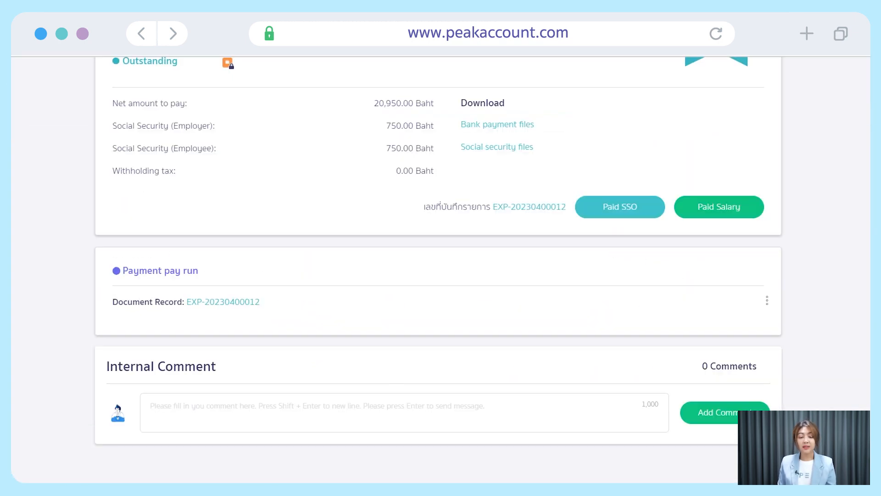
scroll(433, 324, "up", 2)
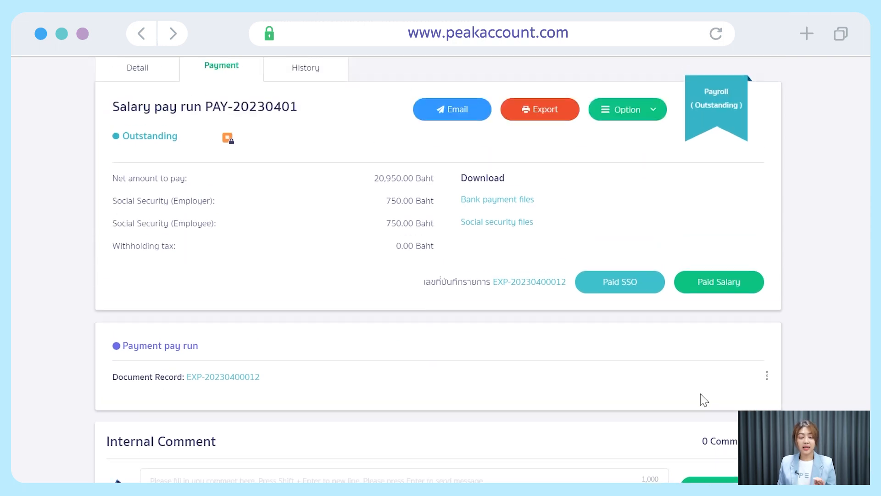
scroll(756, 398, "up", 2)
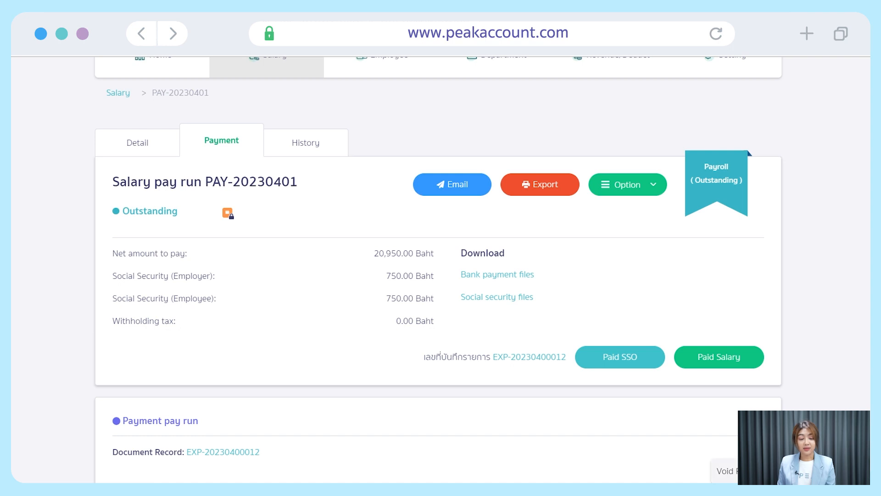
left_click(726, 470)
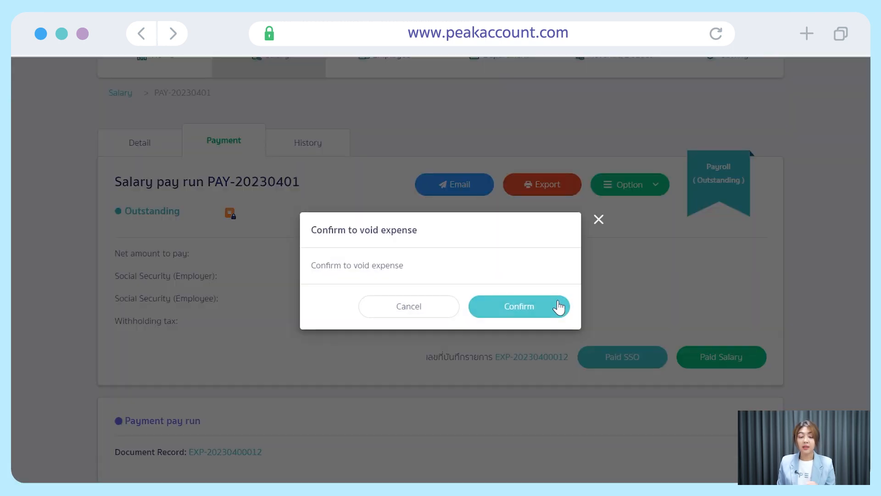
left_click(558, 306)
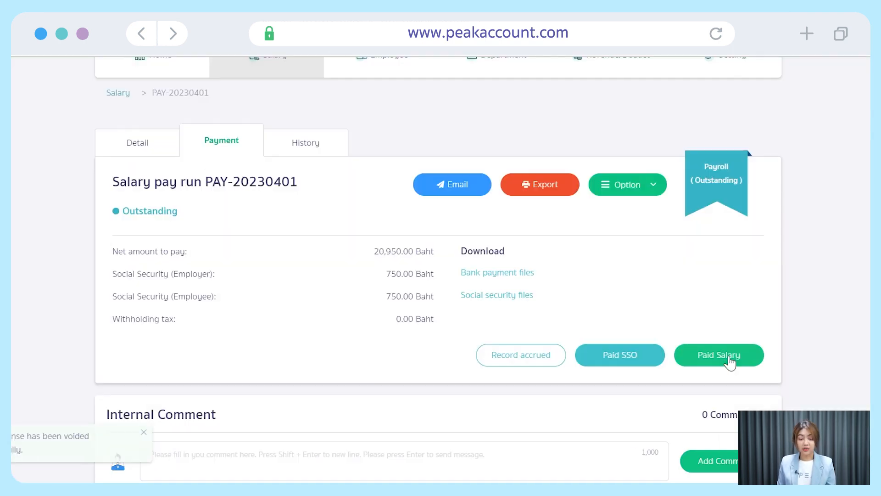
Review pay run PAY-20230401's available actions, then close the list.
scroll(805, 335, "down", 3)
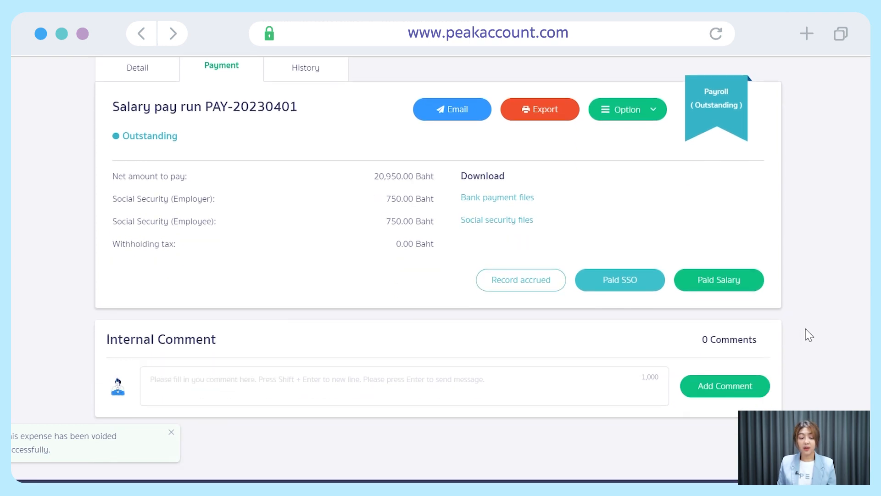
scroll(809, 335, "up", 3)
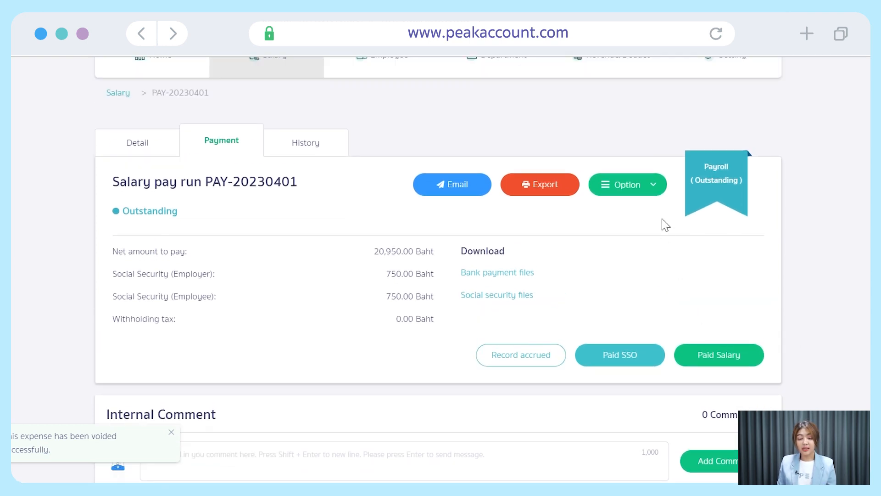
left_click(660, 189)
left_click(699, 256)
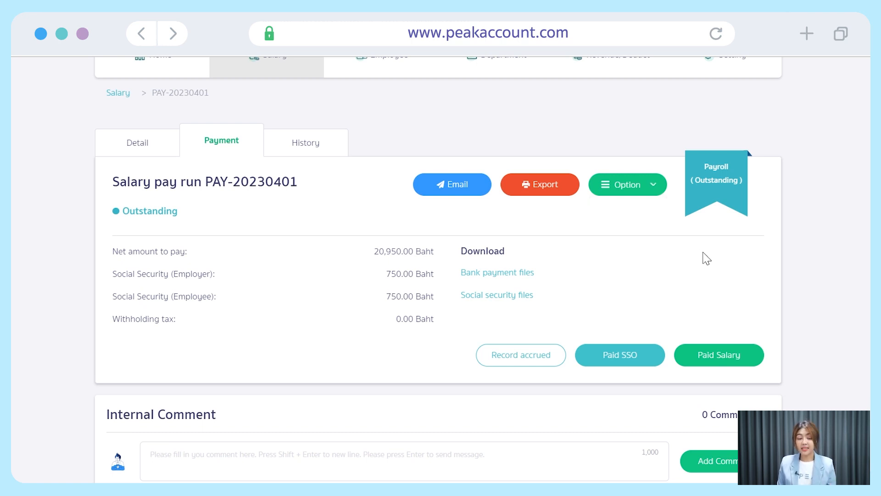
Mark the 20,950.00 Baht salary as paid from the SCB saving account.
left_click(757, 365)
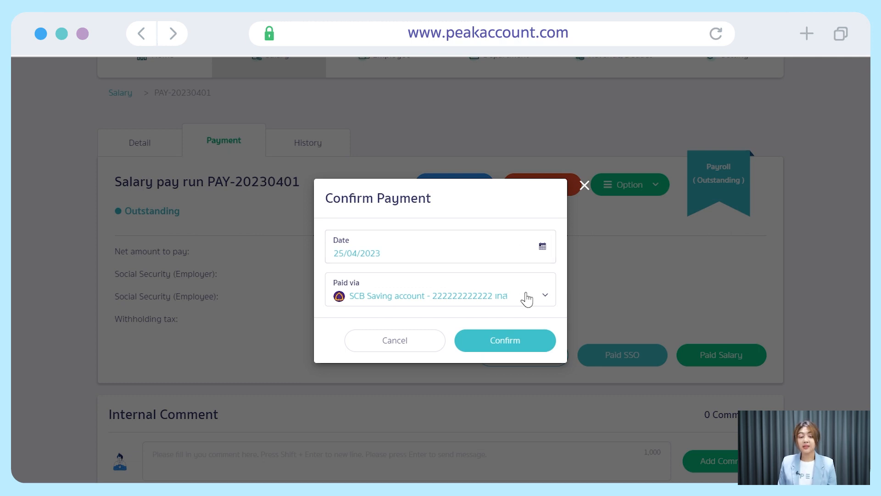
left_click(539, 343)
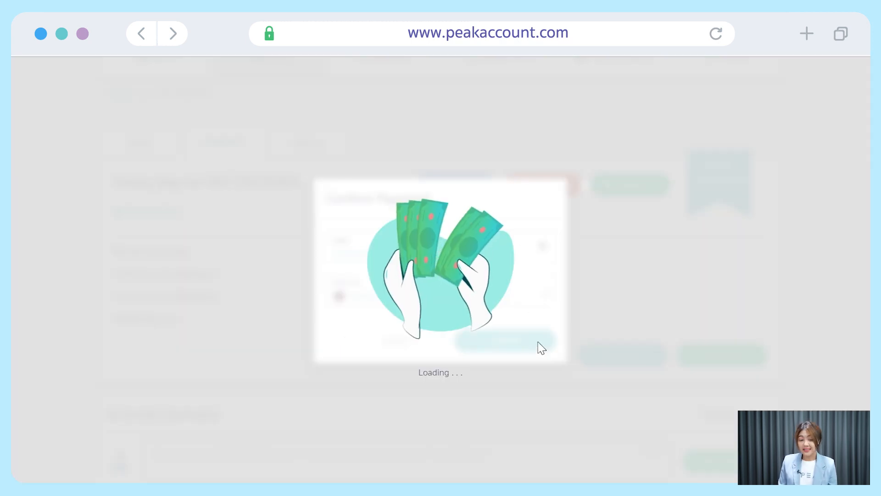
scroll(358, 376, "down", 2)
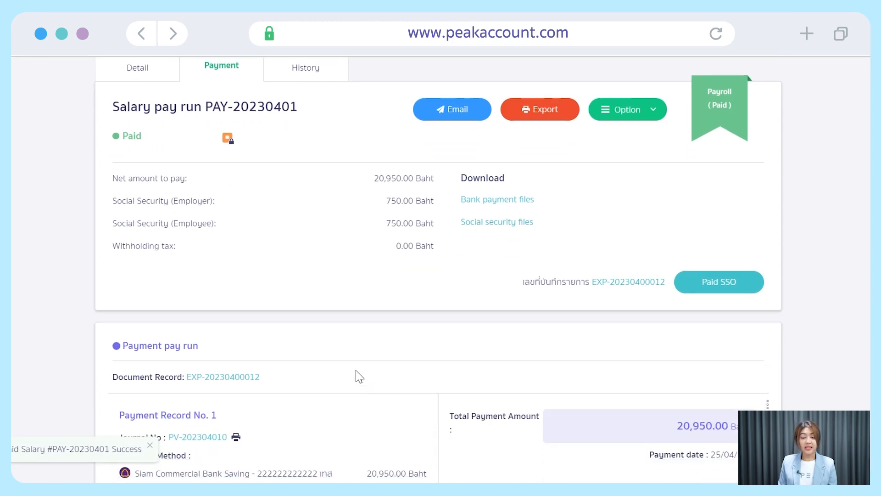
scroll(359, 376, "down", 2)
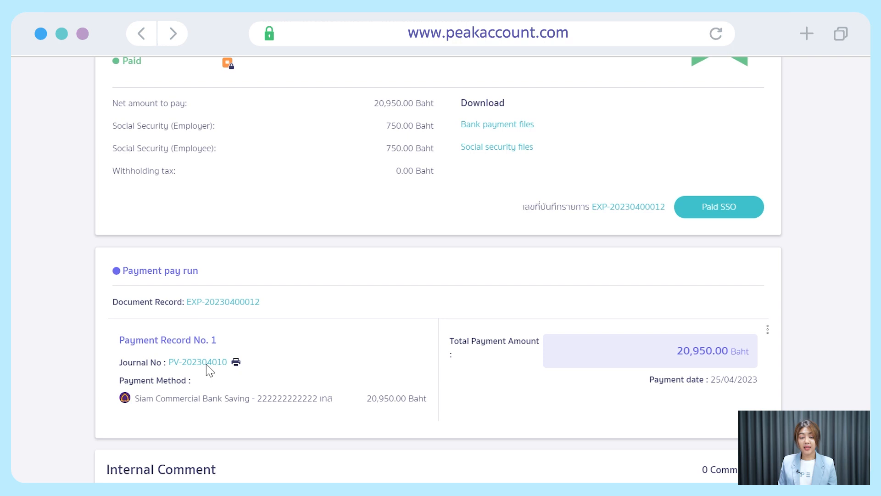
Review payment journal PV-202304010, then return to the pay run's payment page.
left_click(202, 362)
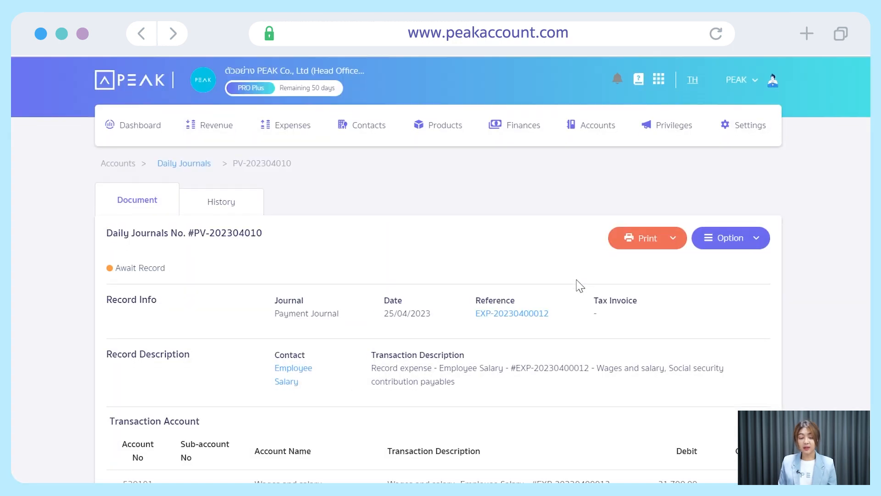
scroll(579, 285, "down", 3)
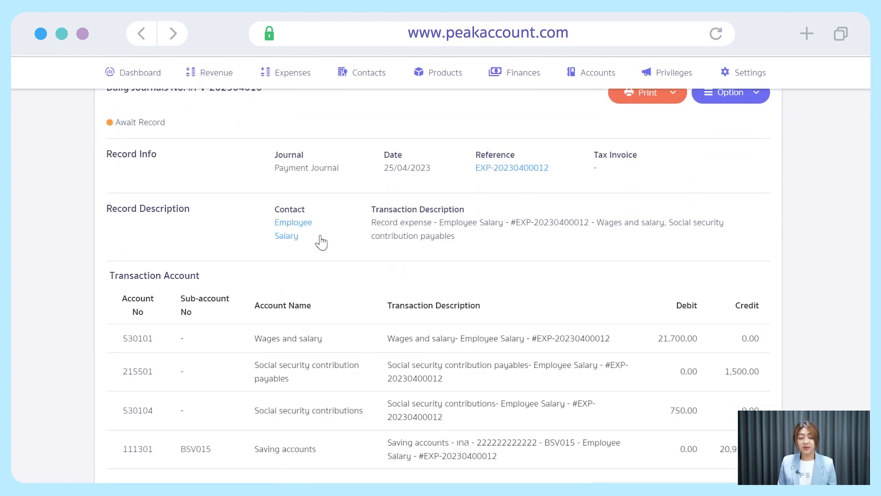
scroll(311, 238, "down", 2)
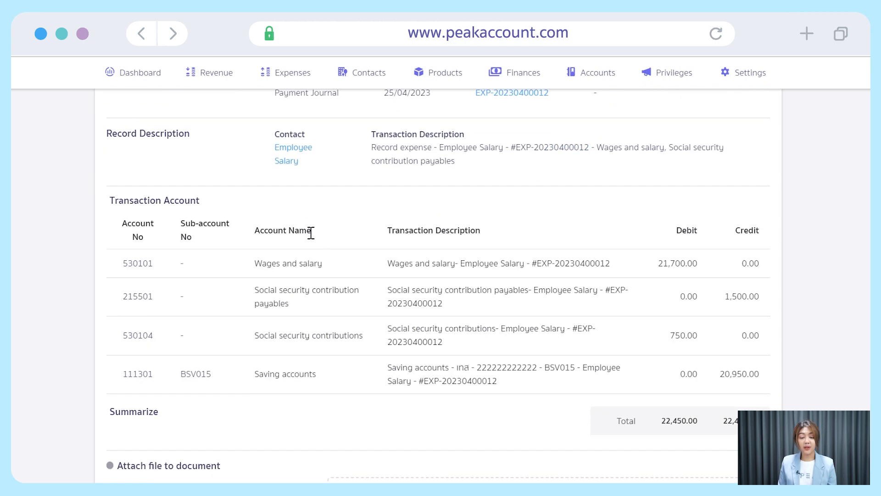
scroll(500, 215, "up", 4)
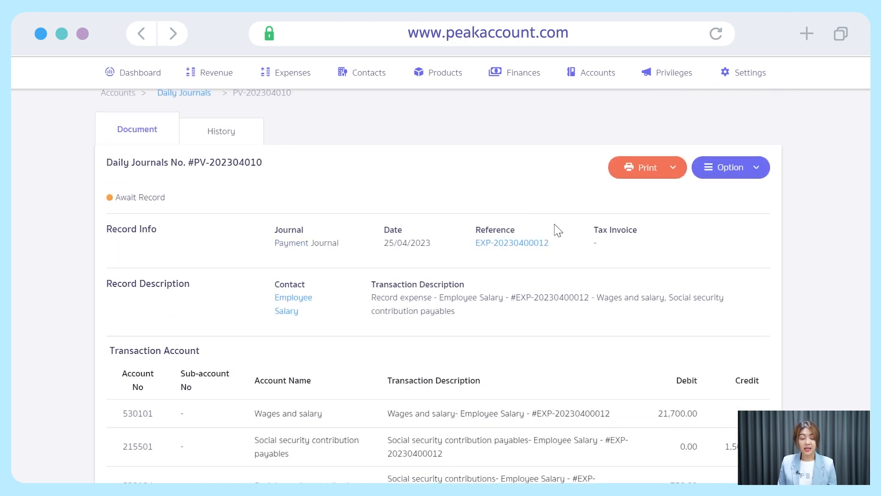
left_click(494, 244)
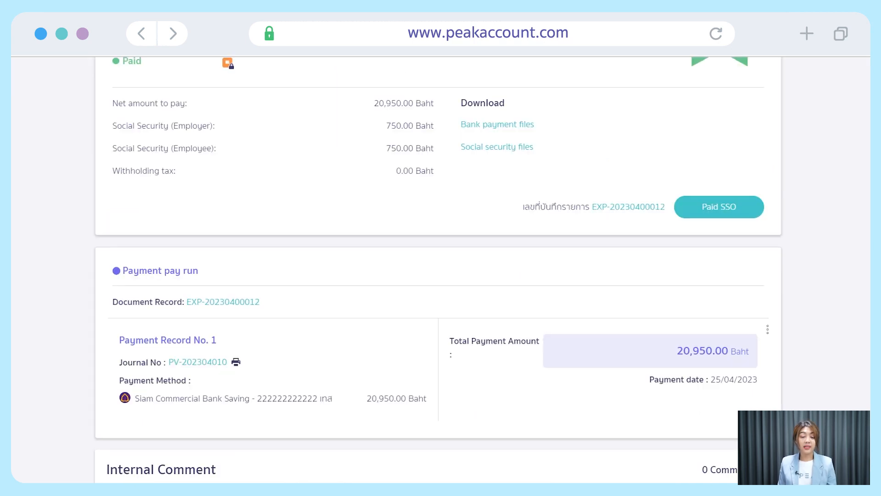
Record the 1,500.00 Baht social security payment from the savings account.
left_click(760, 207)
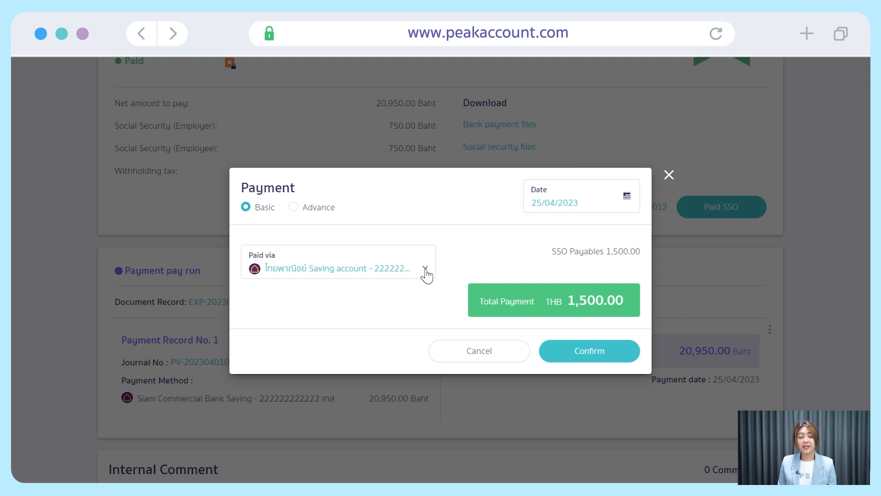
left_click(619, 355)
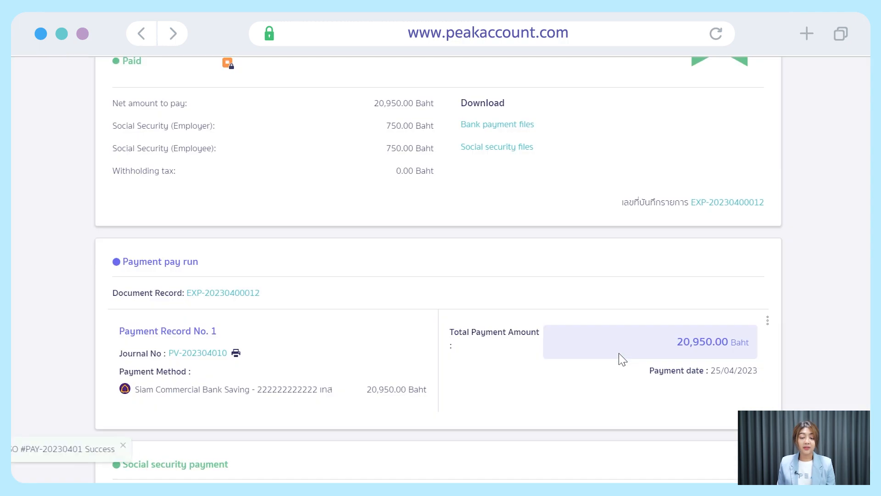
scroll(492, 374, "down", 5)
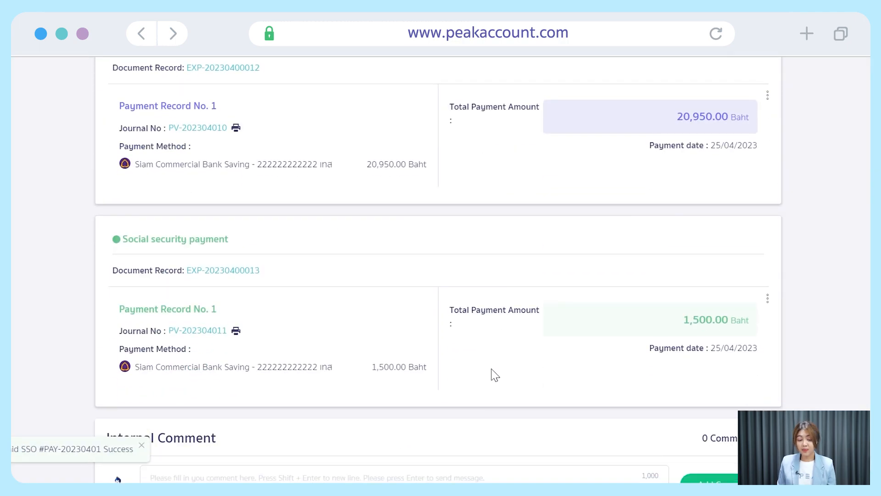
Review journal PV-202304011, then return to the Payment tab.
left_click(202, 333)
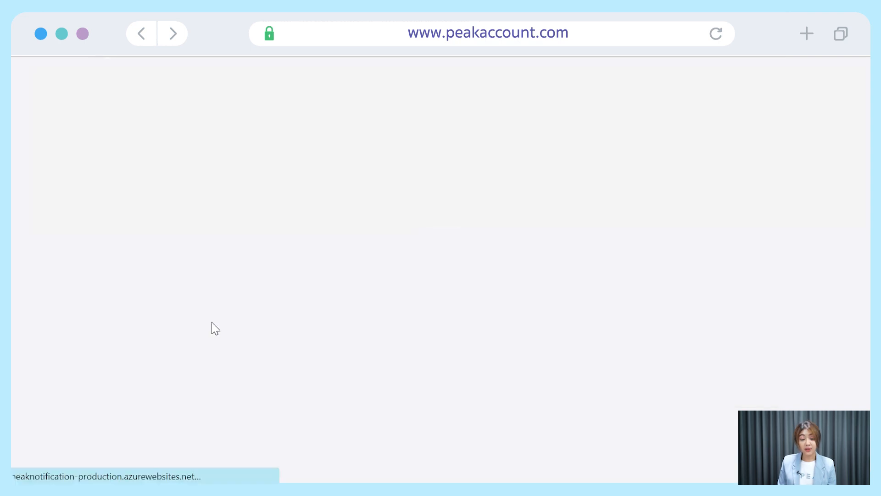
scroll(757, 307, "down", 3)
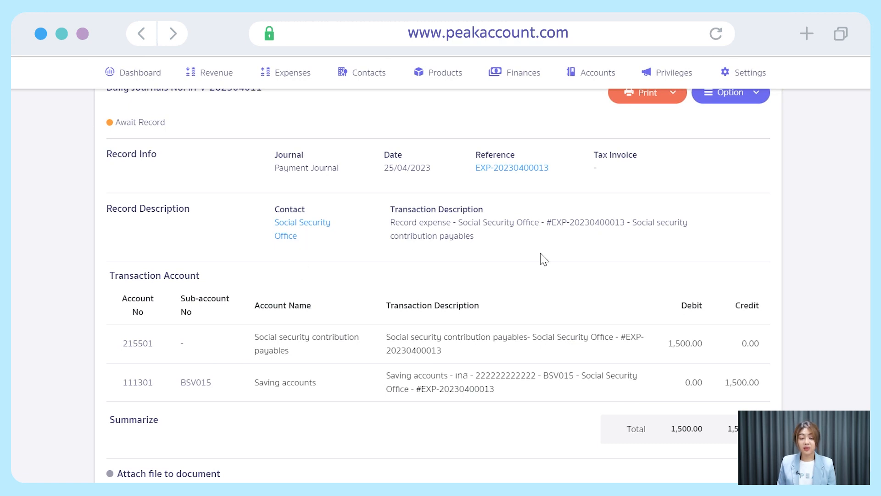
scroll(540, 258, "up", 2)
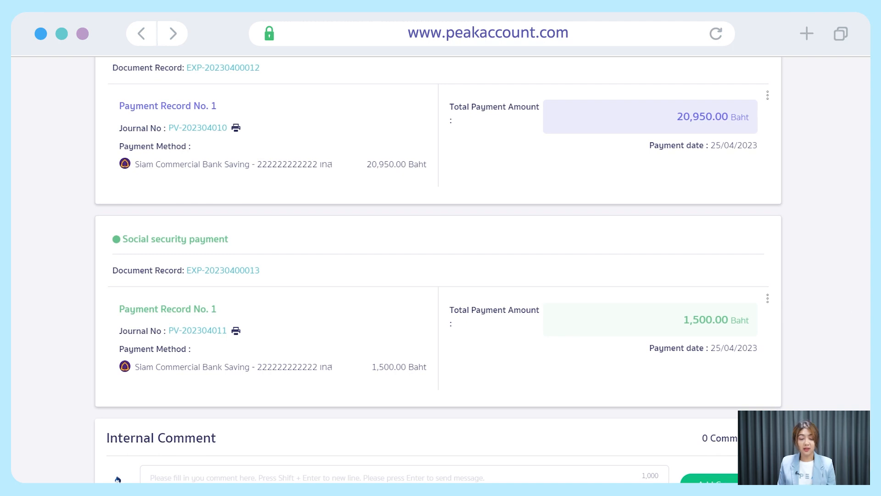
scroll(117, 480, "up", 5)
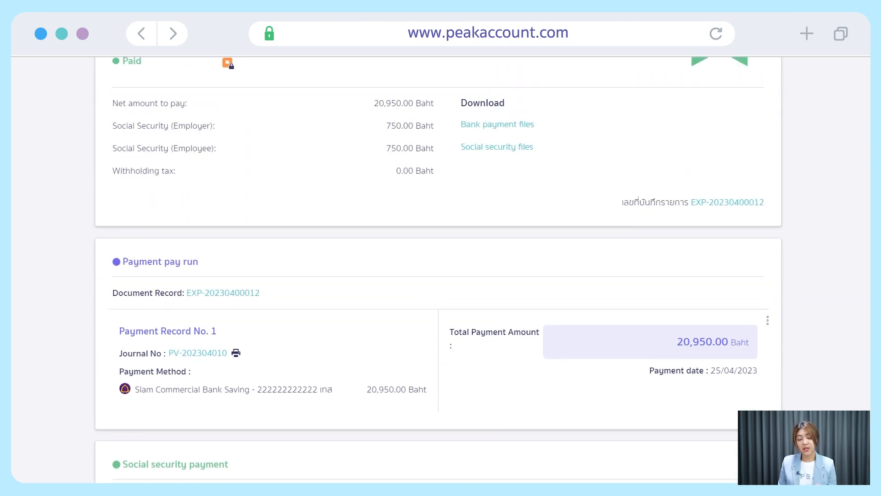
scroll(438, 271, "up", 2)
scroll(438, 271, "up", 2)
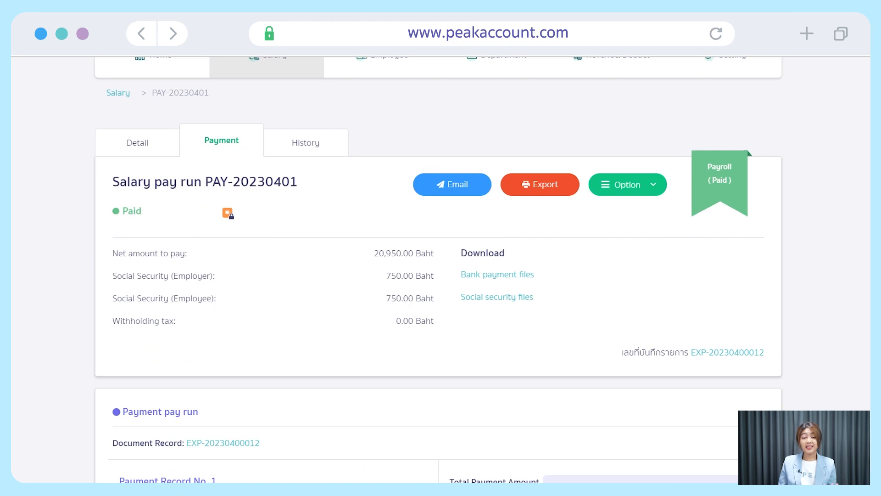
Download and open the SCB bank payment .txt file, then close the dialog.
scroll(438, 271, "up", 2)
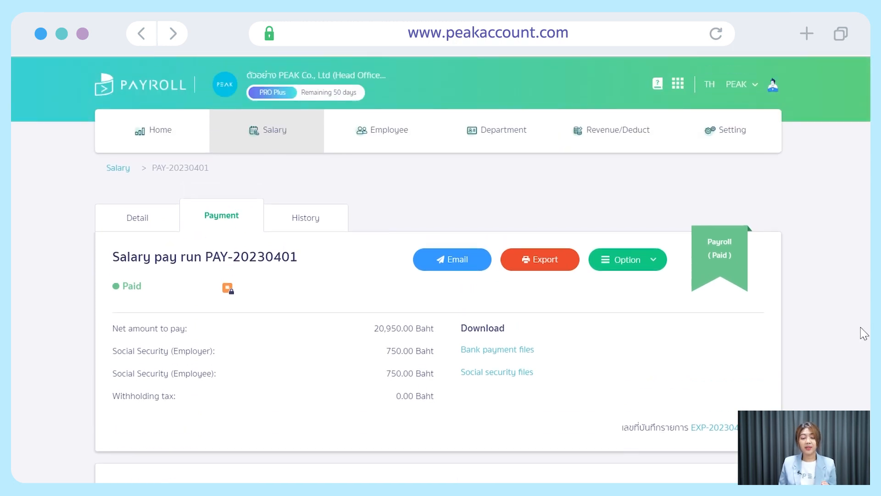
left_click(523, 350)
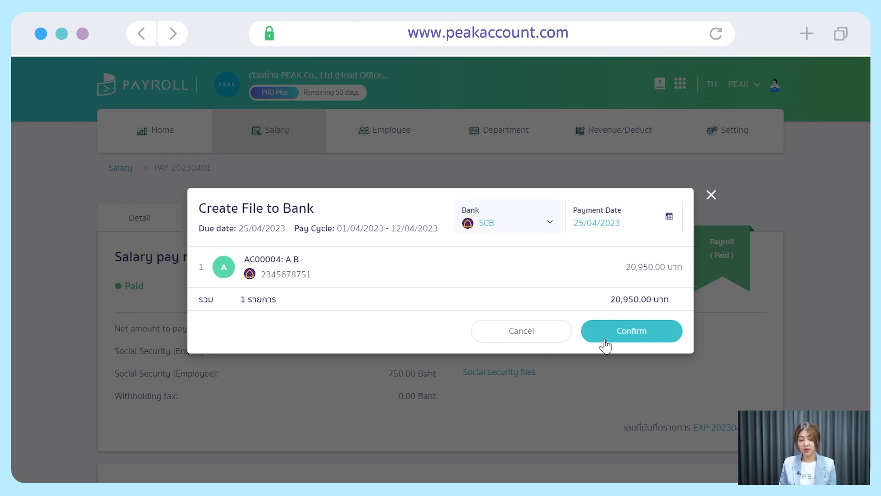
left_click(665, 337)
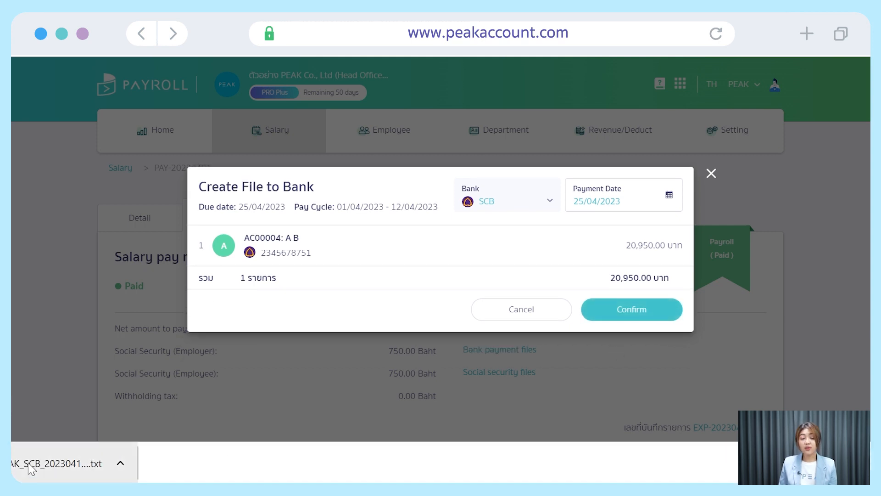
left_click(31, 465)
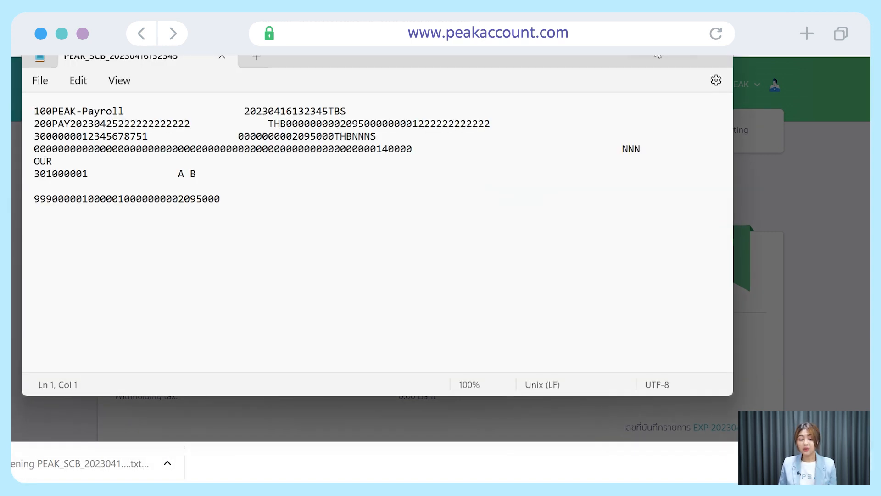
left_click(654, 48)
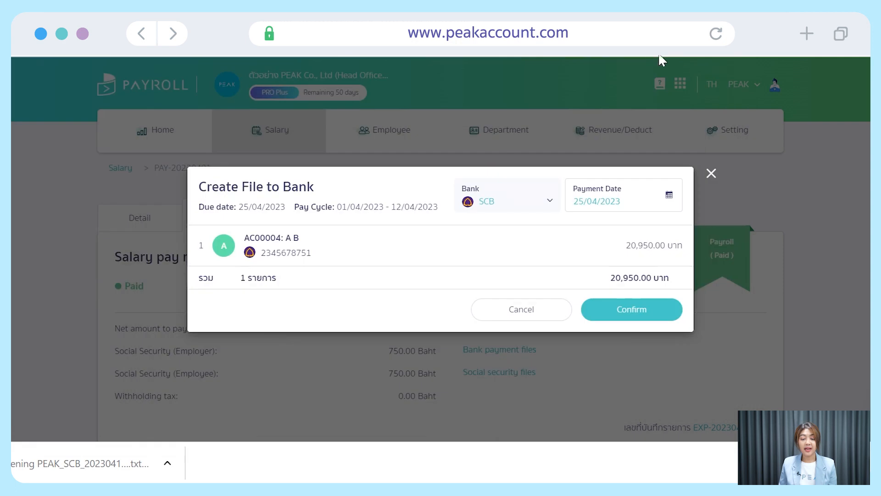
left_click(709, 171)
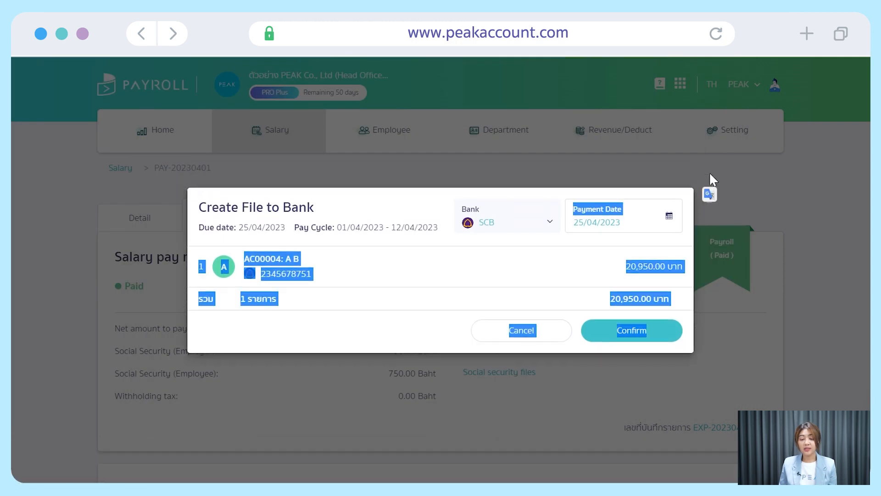
left_click(712, 197)
Download the social security .xlsx and view its 22,000.00 wage and 750.00 contribution.
scroll(519, 331, "down", 2)
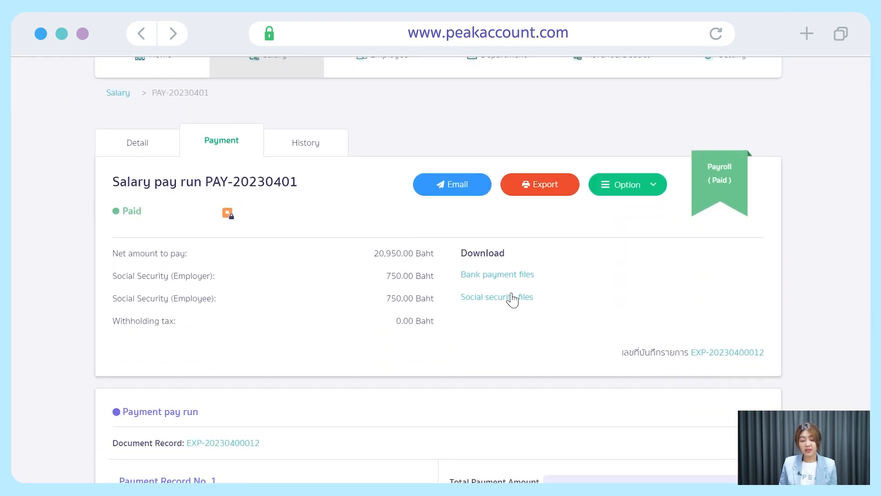
left_click(511, 301)
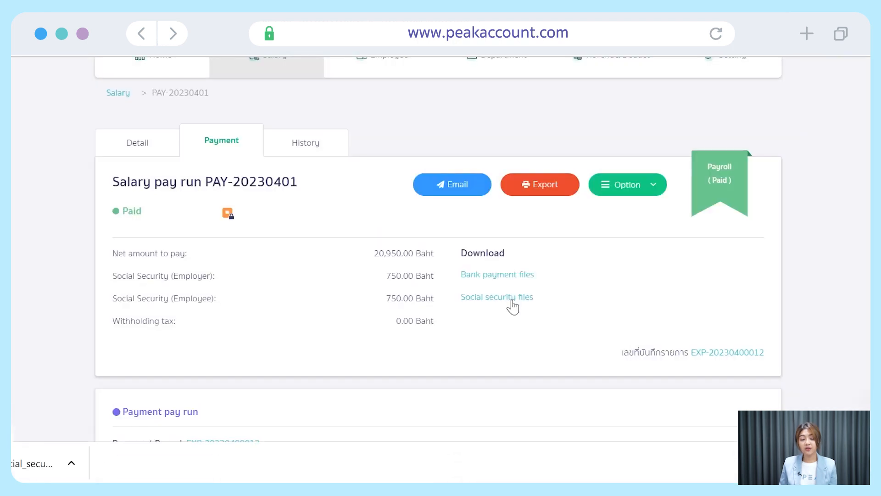
left_click(50, 469)
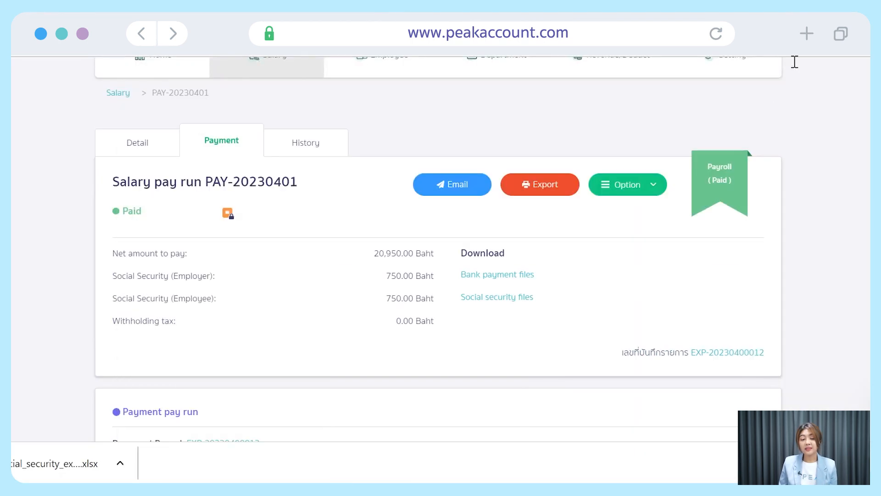
scroll(742, 303, "down", 8)
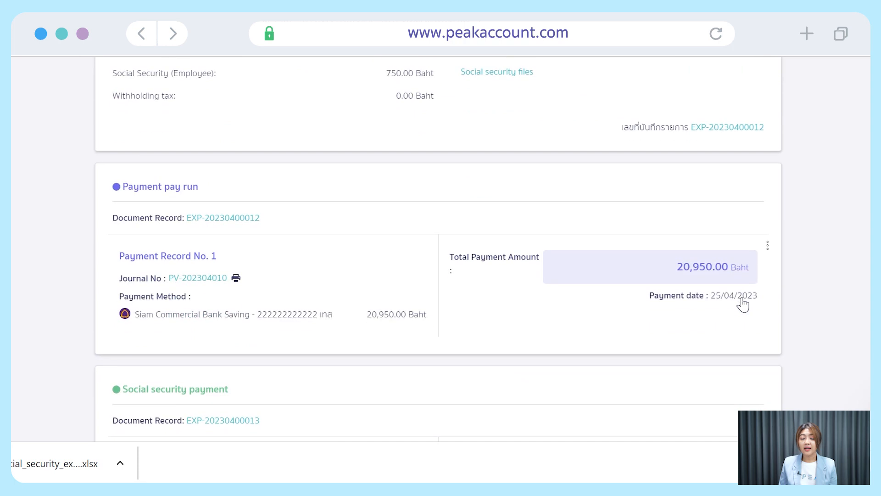
scroll(745, 303, "down", 3)
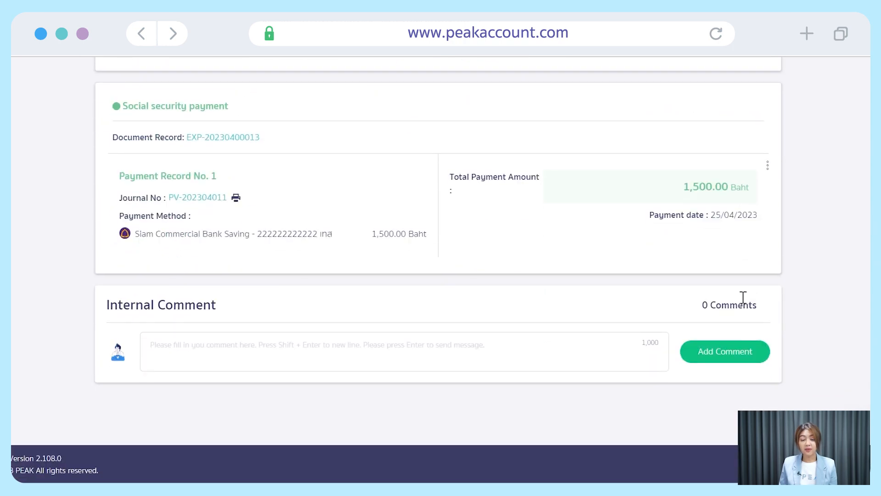
Export the employee's payslip from the Detail tab as a PDF.
scroll(606, 287, "up", 11)
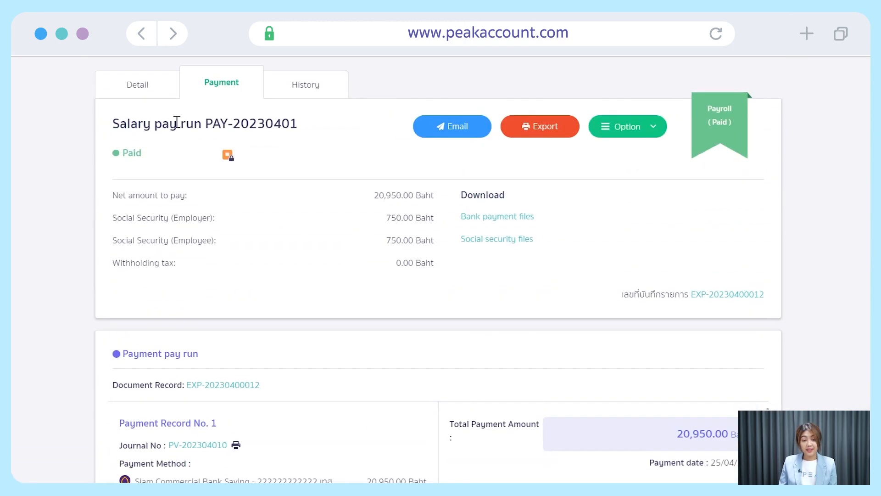
left_click(147, 89)
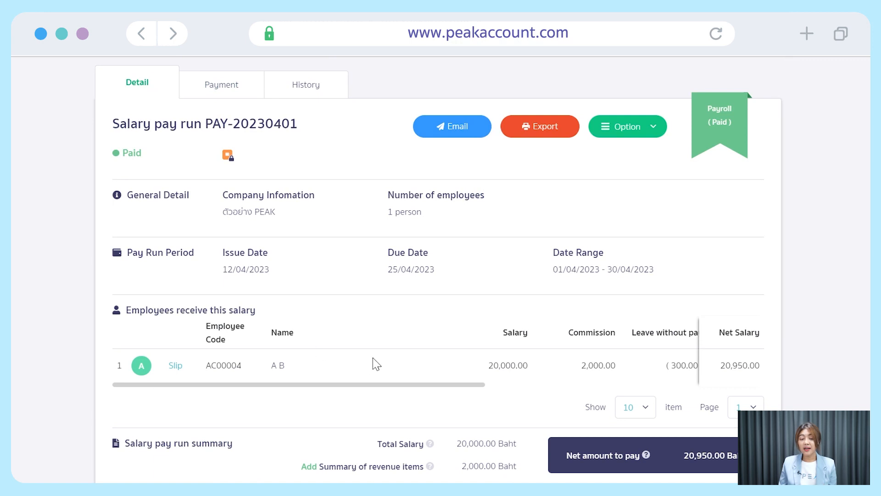
left_click(174, 368)
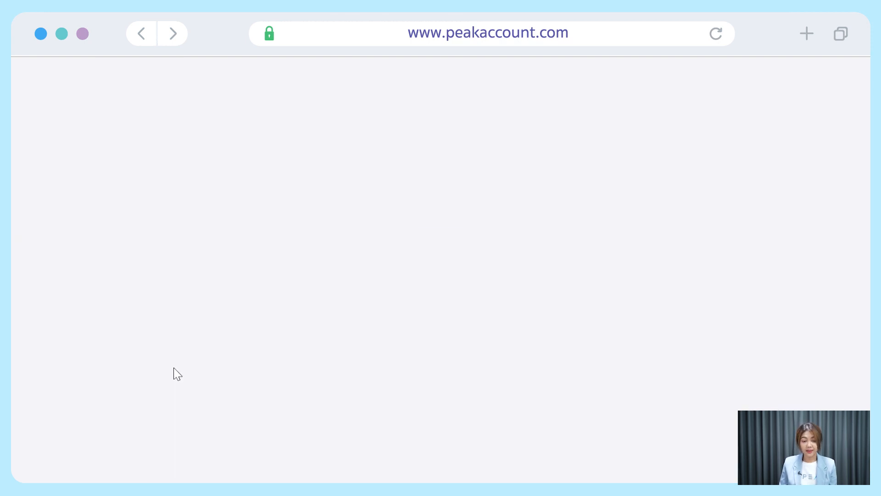
scroll(440, 271, "down", 3)
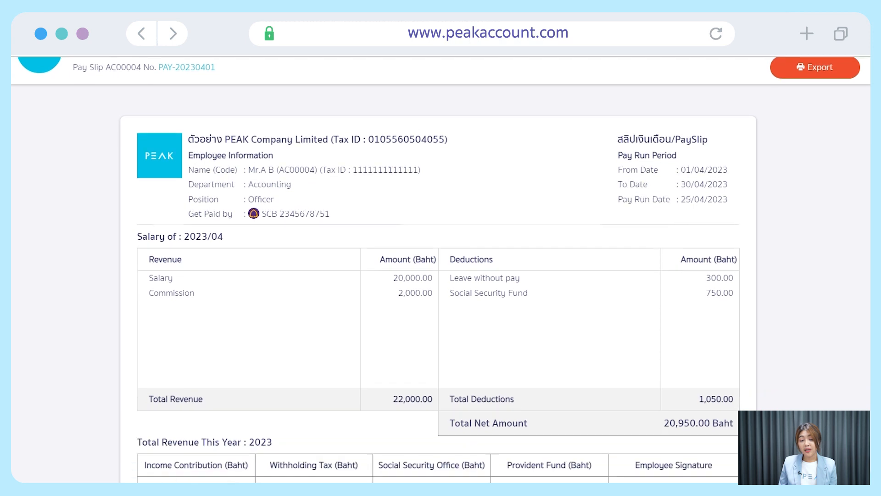
scroll(441, 270, "up", 2)
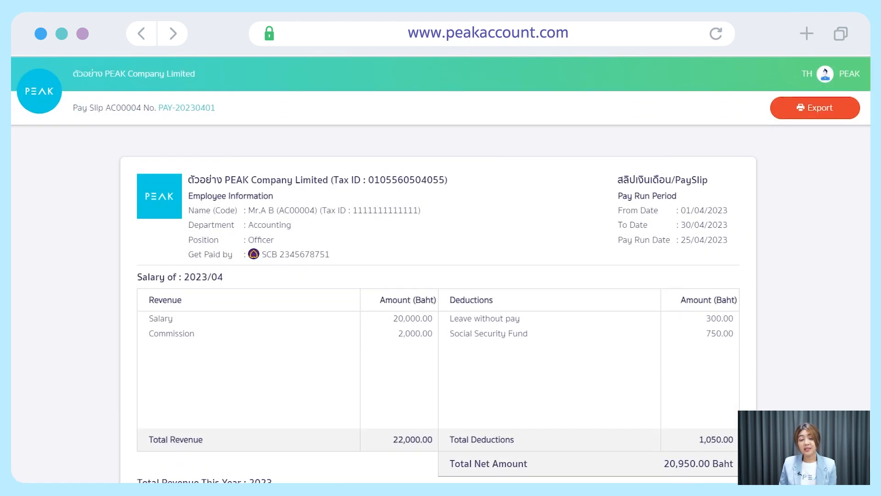
left_click(849, 109)
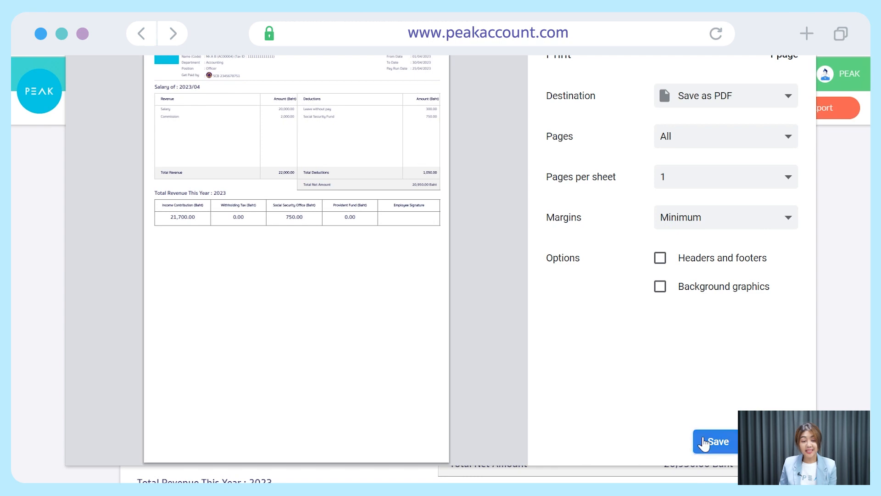
left_click(704, 442)
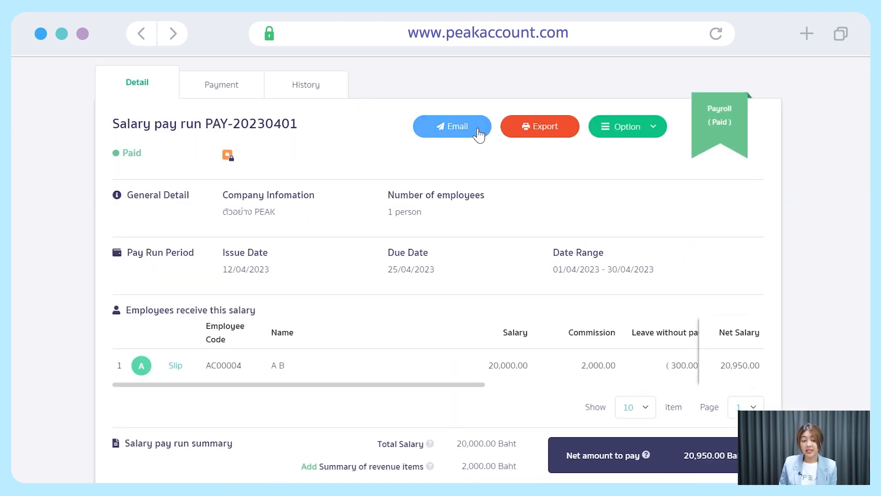
Email the 20,950.00 Baht payslip to the employee.
left_click(479, 133)
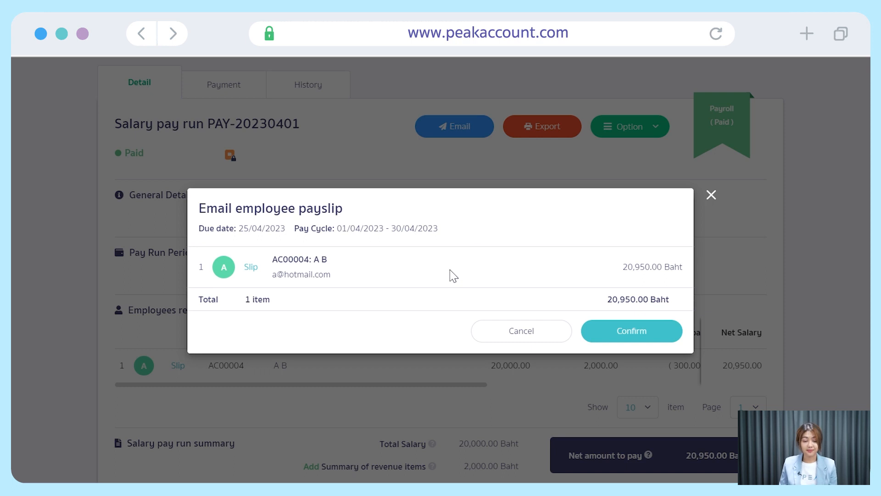
left_click(658, 338)
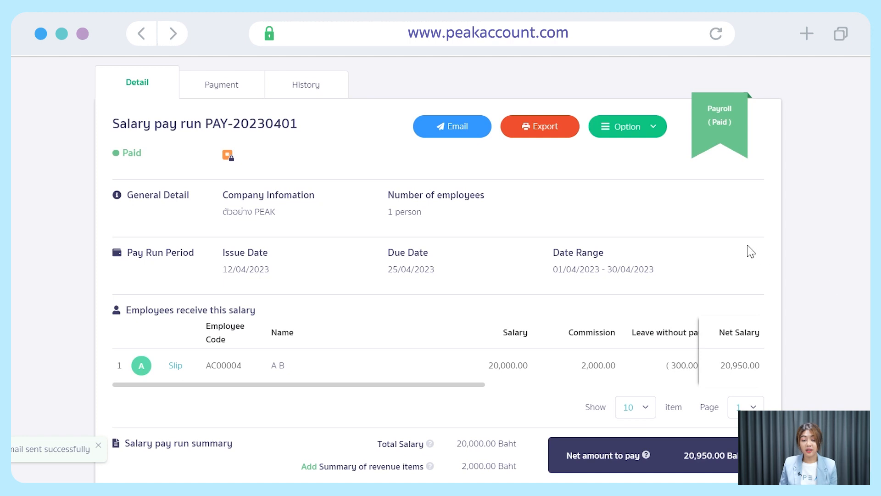
scroll(747, 272, "up", 2)
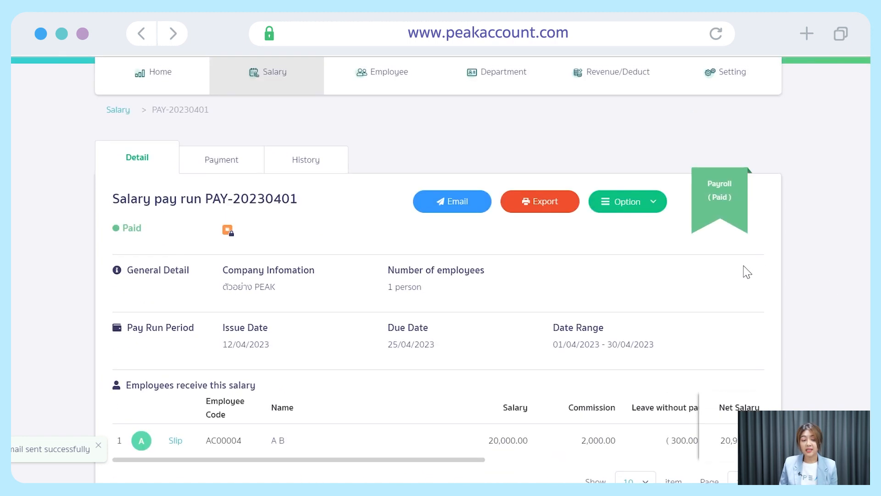